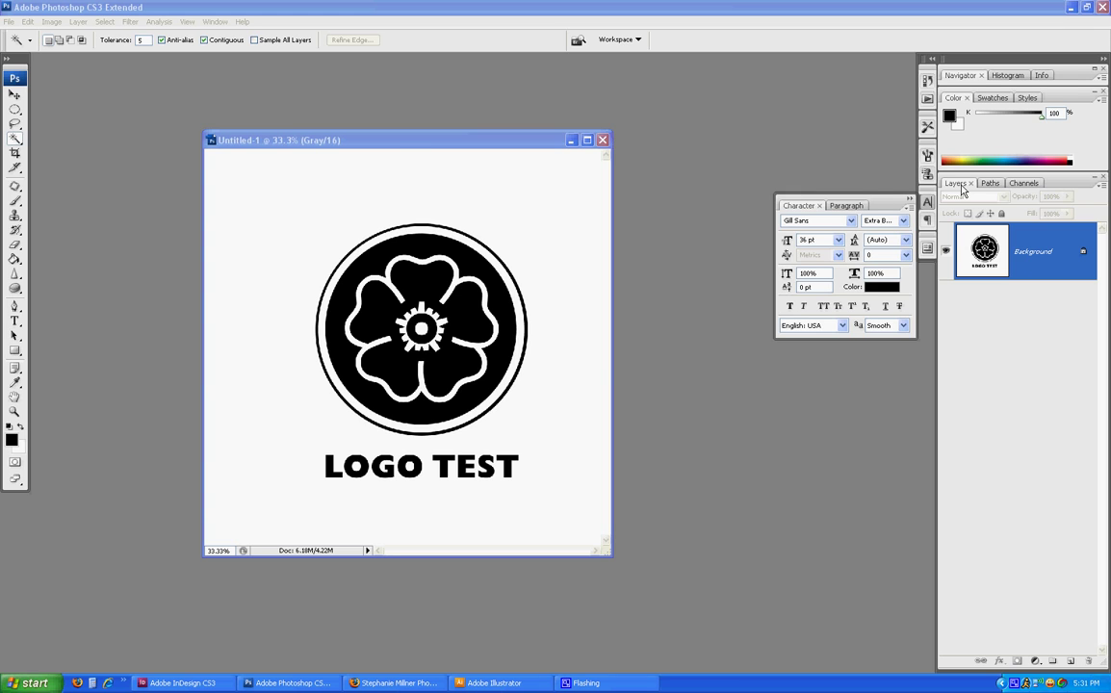
Bring the Untitled-1 LOGO TEST document forward, reposition its window, and magic-wand the flower's white outline.
left_click(299, 142)
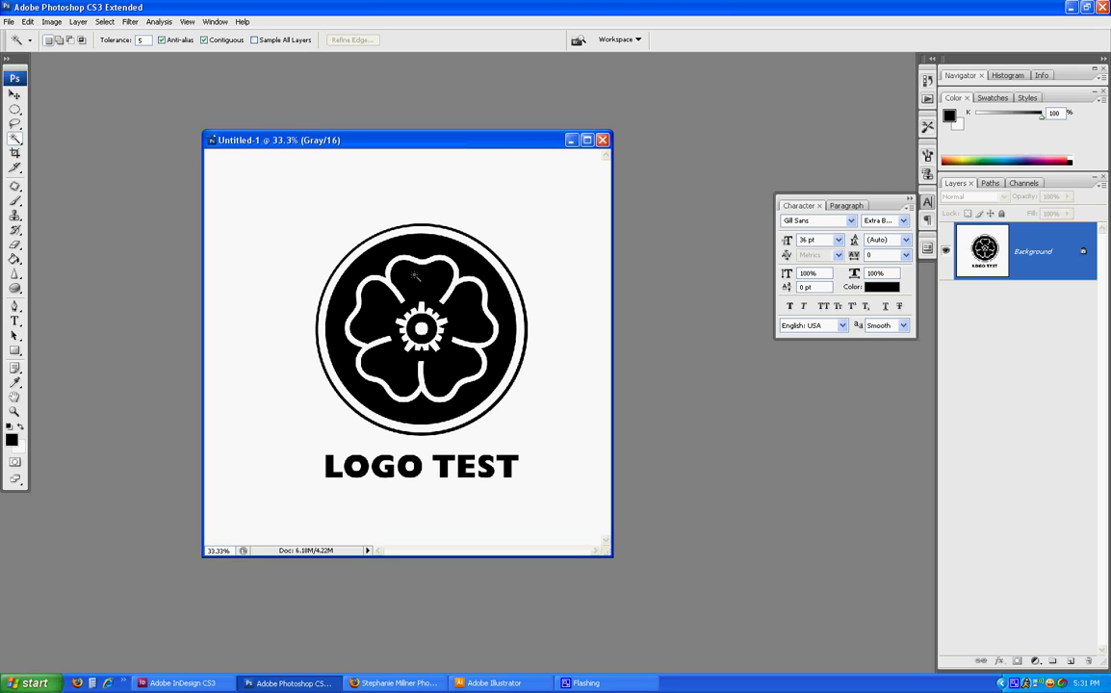
left_click_drag(496, 149, 483, 152)
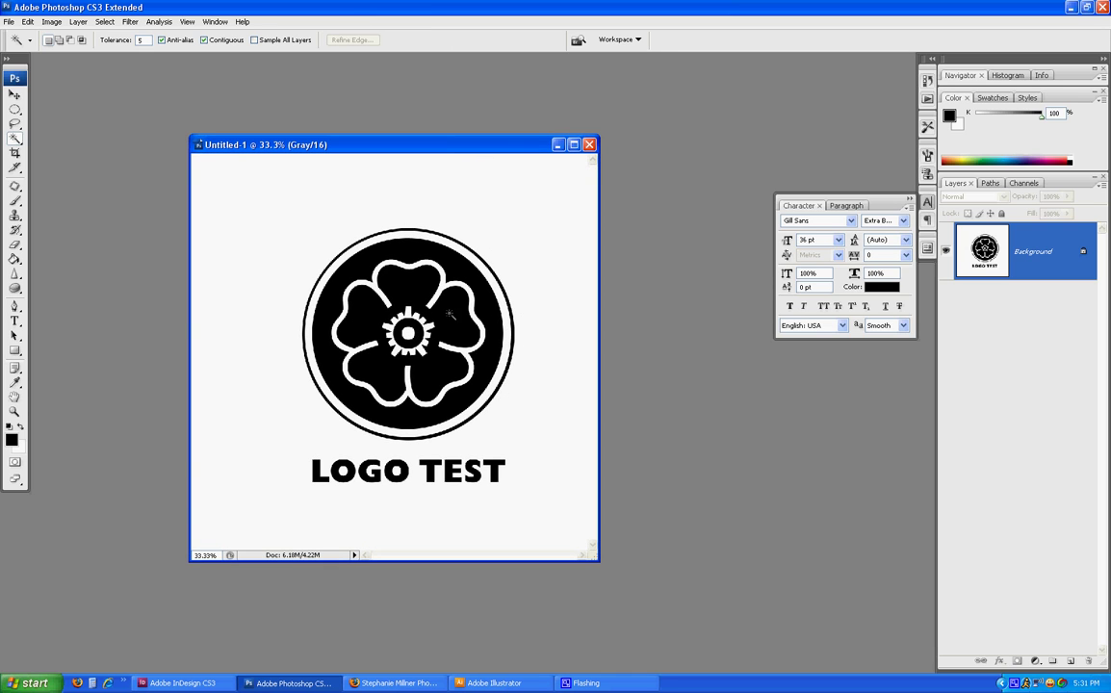
left_click_drag(426, 150, 424, 153)
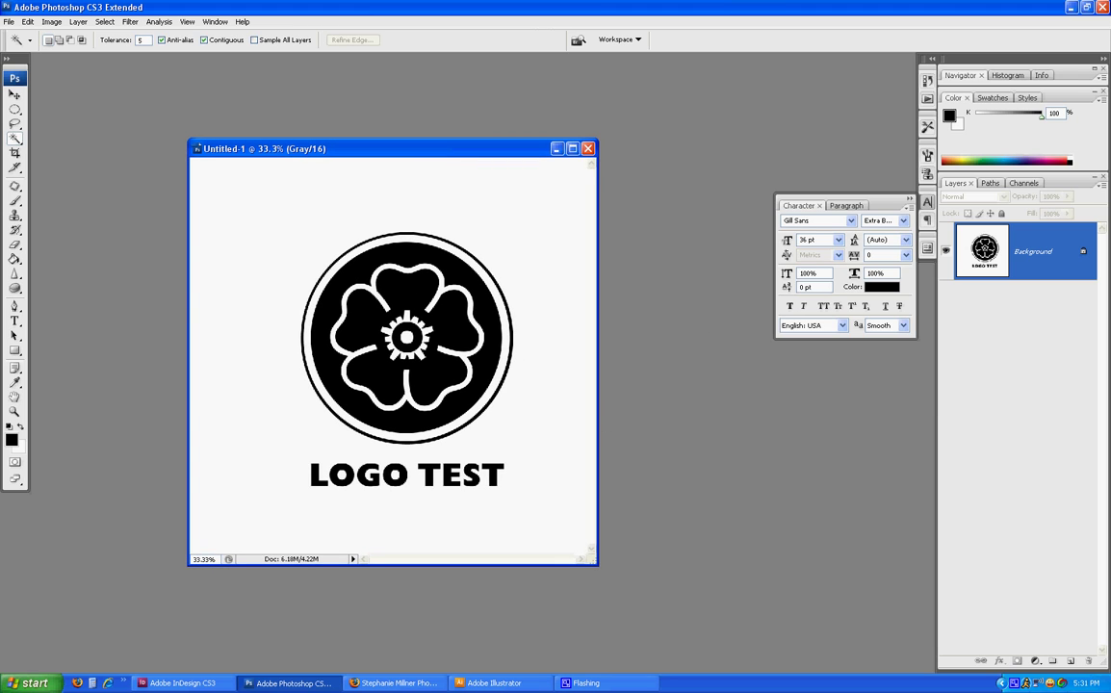
left_click(348, 291)
Use Similar to grow the selection to all white areas, then show the Paths panel.
right_click(417, 291)
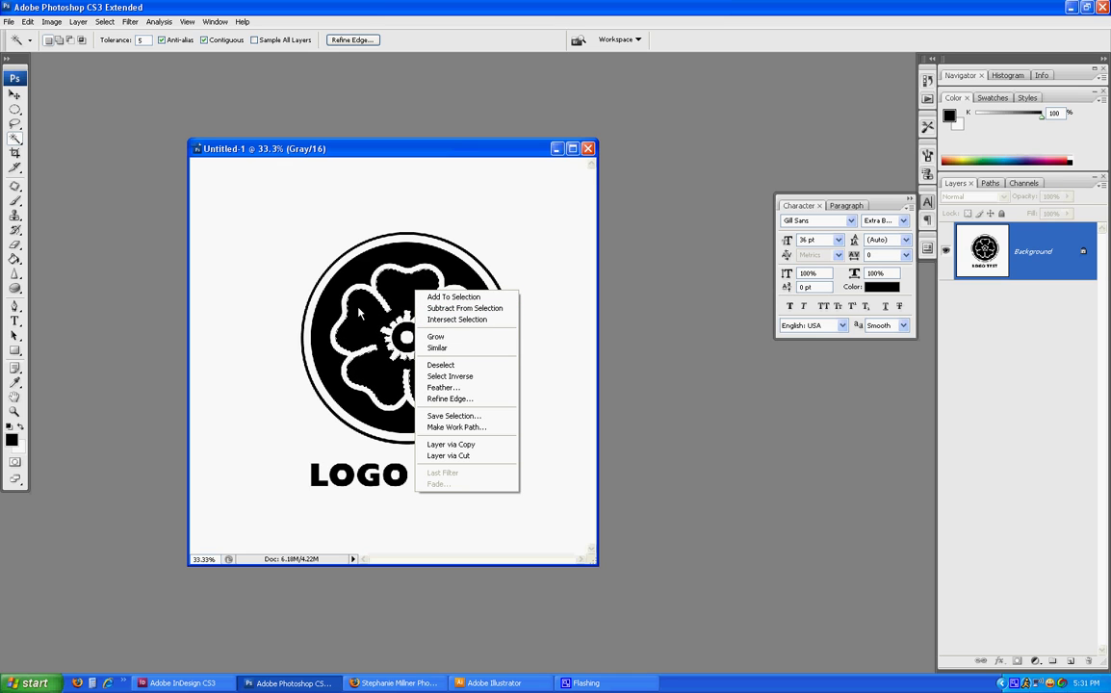
left_click(438, 351)
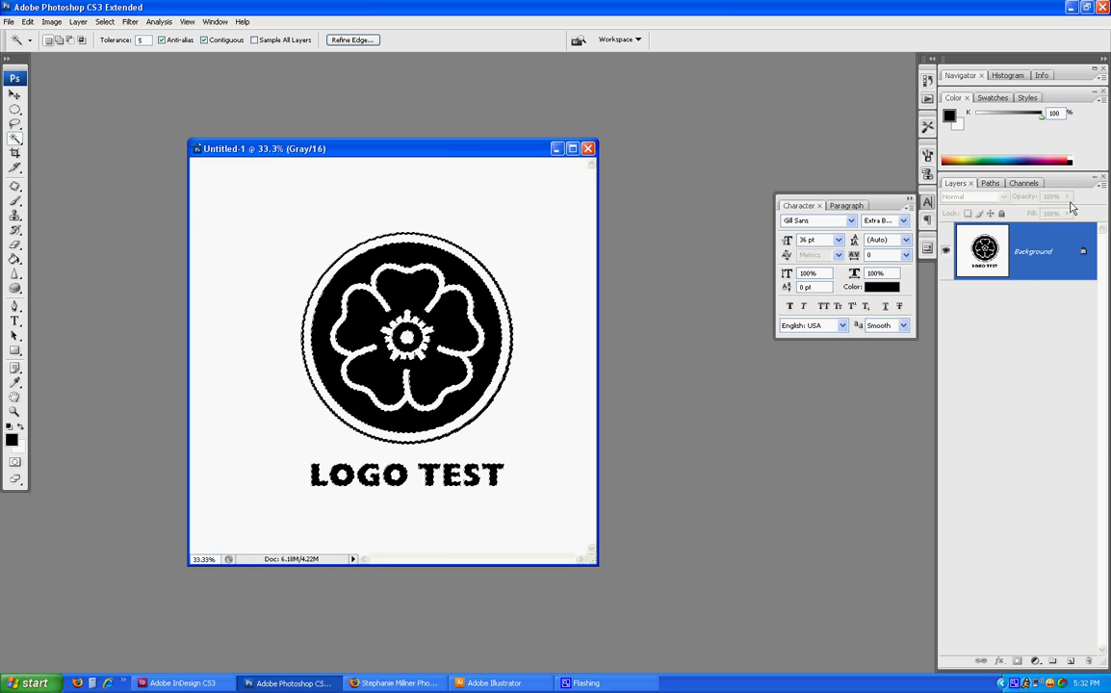
left_click(991, 185)
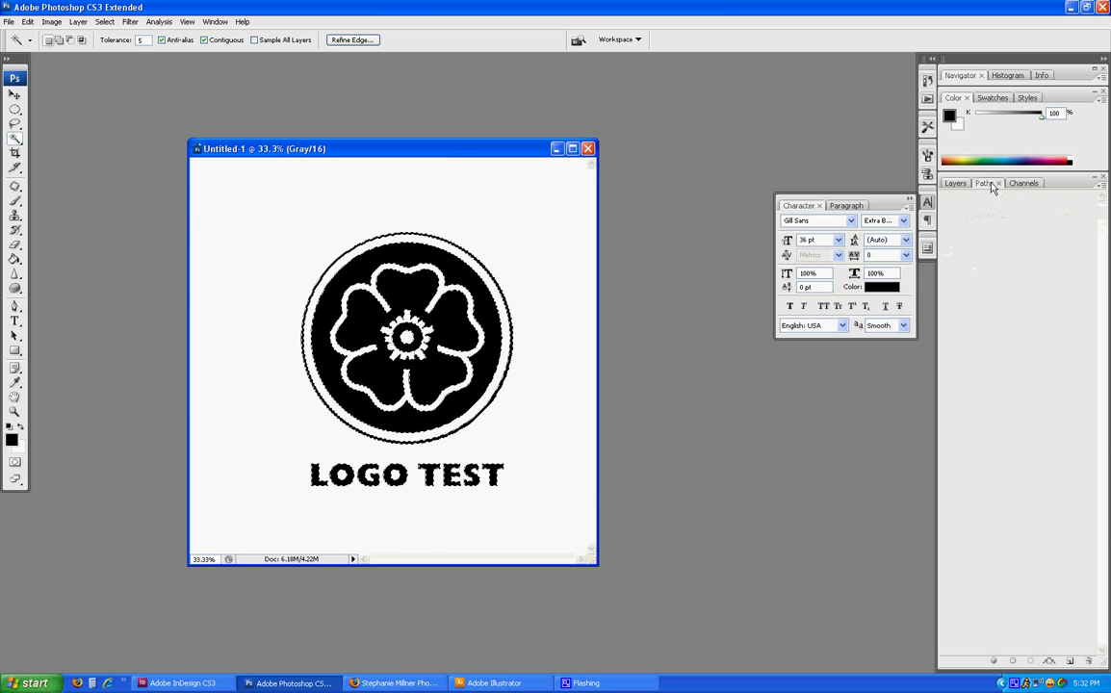
Make a work path from the selection with 1.0 pixel tolerance.
left_click(1103, 187)
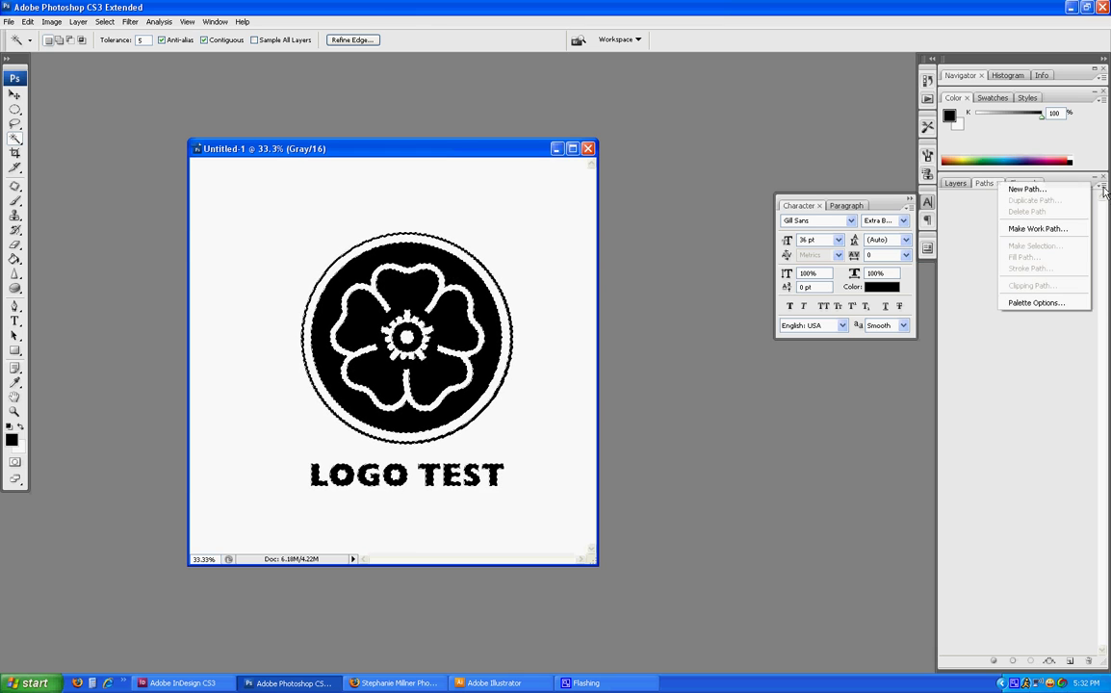
left_click(1039, 229)
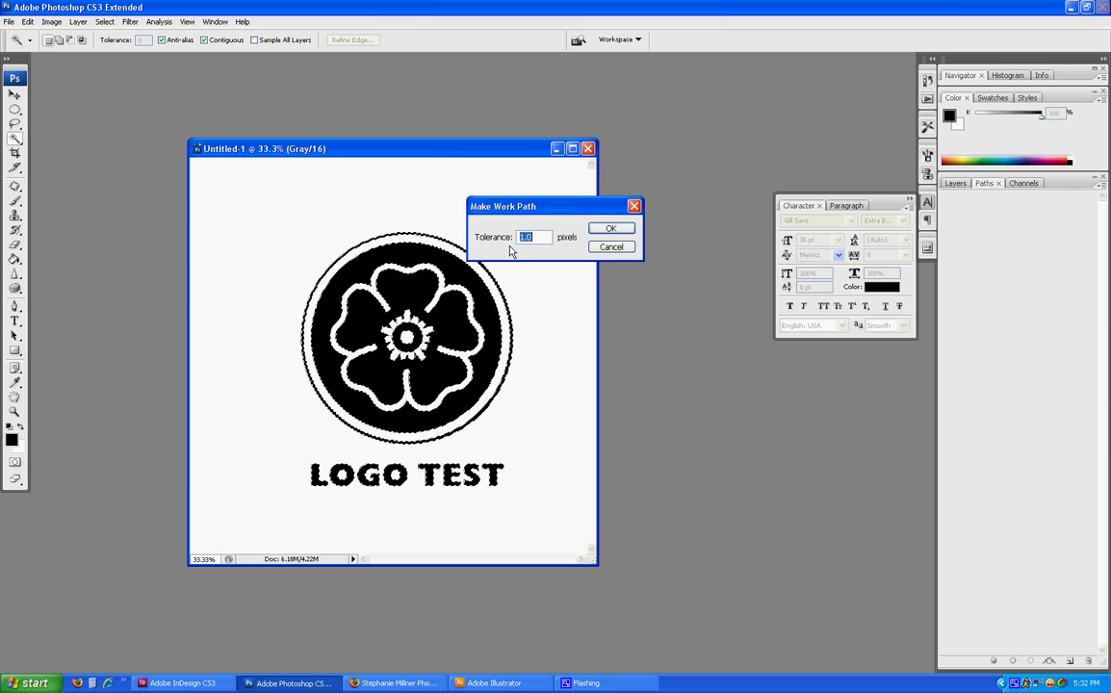
left_click(631, 231)
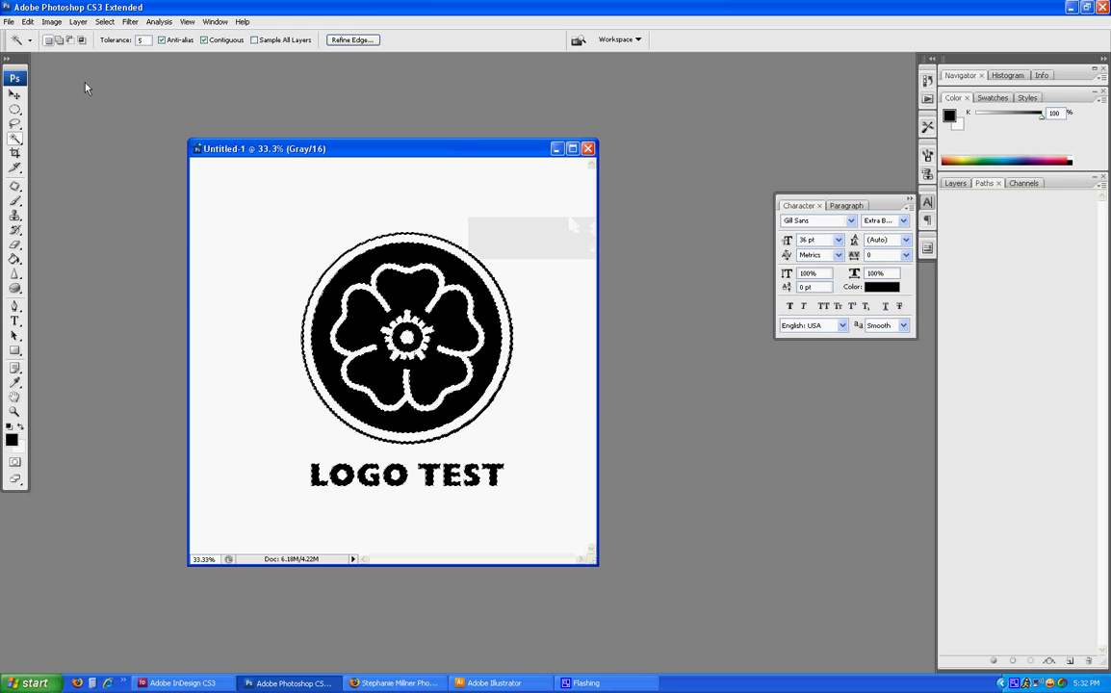
Export the paths to Illustrator as logo2.
left_click(11, 22)
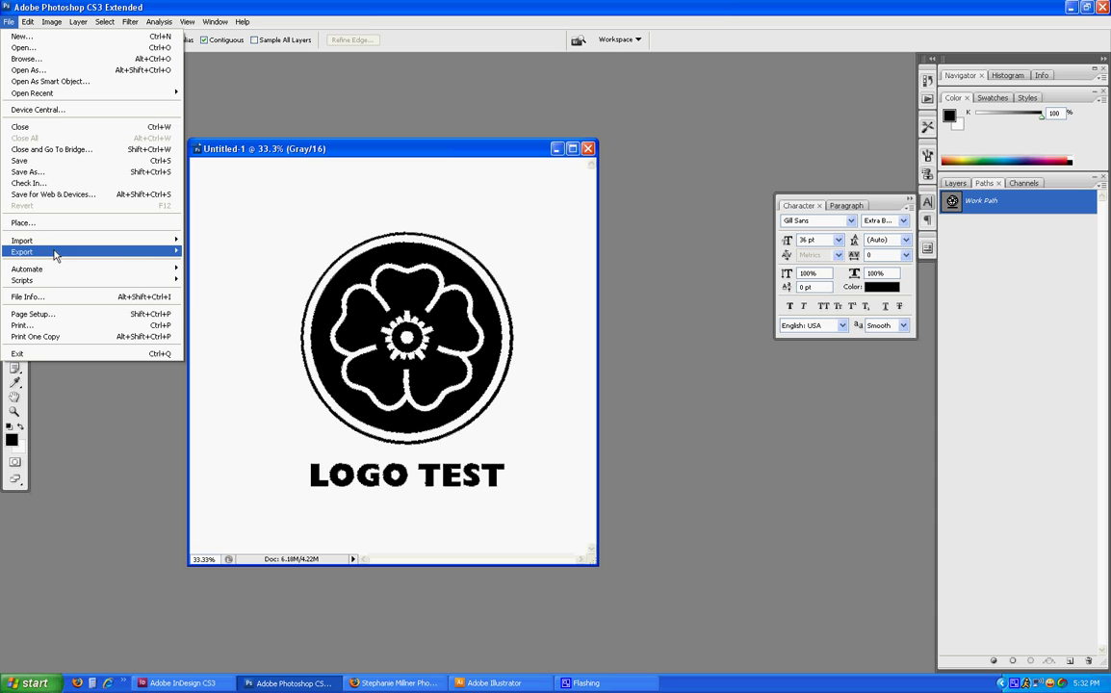
mouse_move(159, 251)
left_click(194, 262)
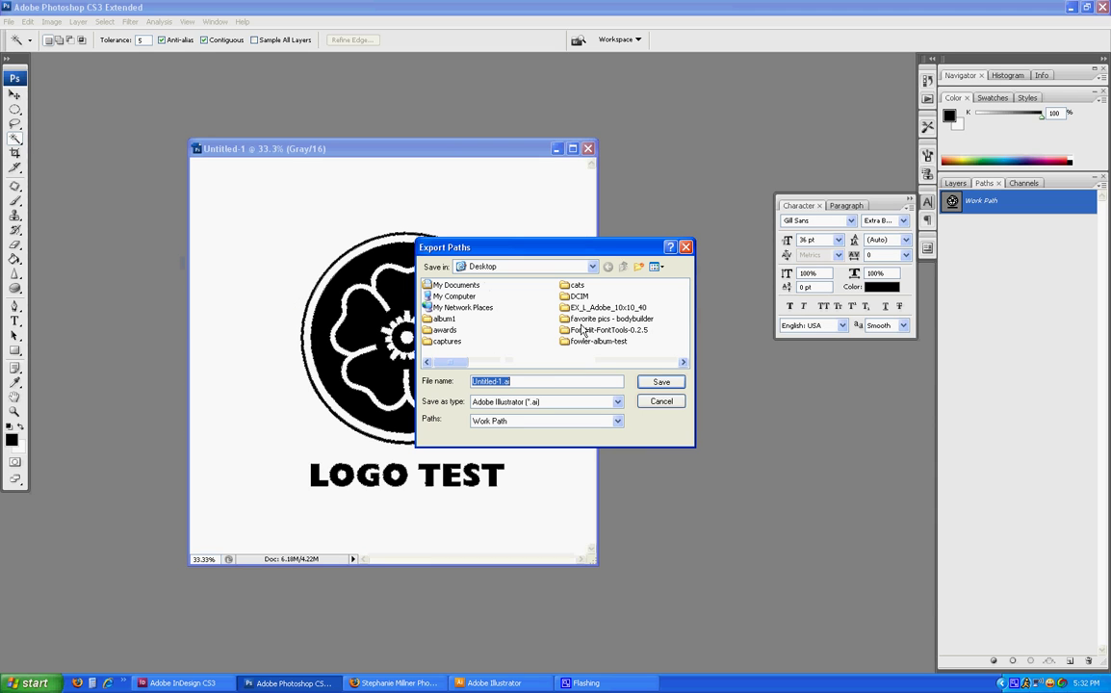
type("logo2")
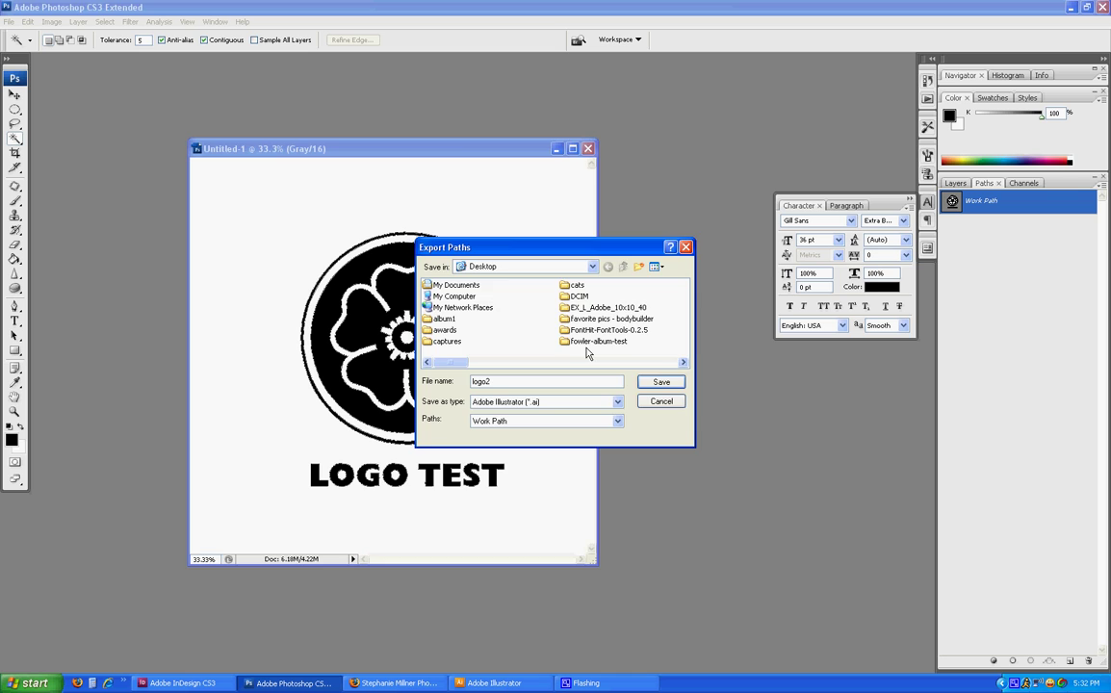
key("Return")
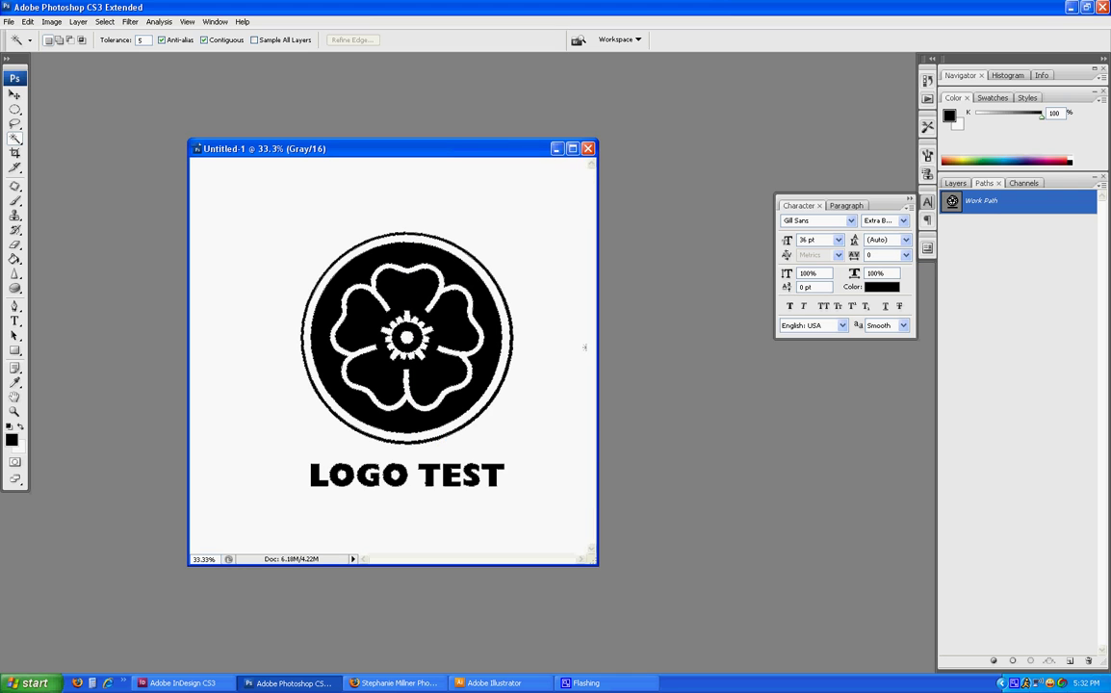
Switch to Illustrator and open logo2.ai from the File Open dialog.
left_click(486, 682)
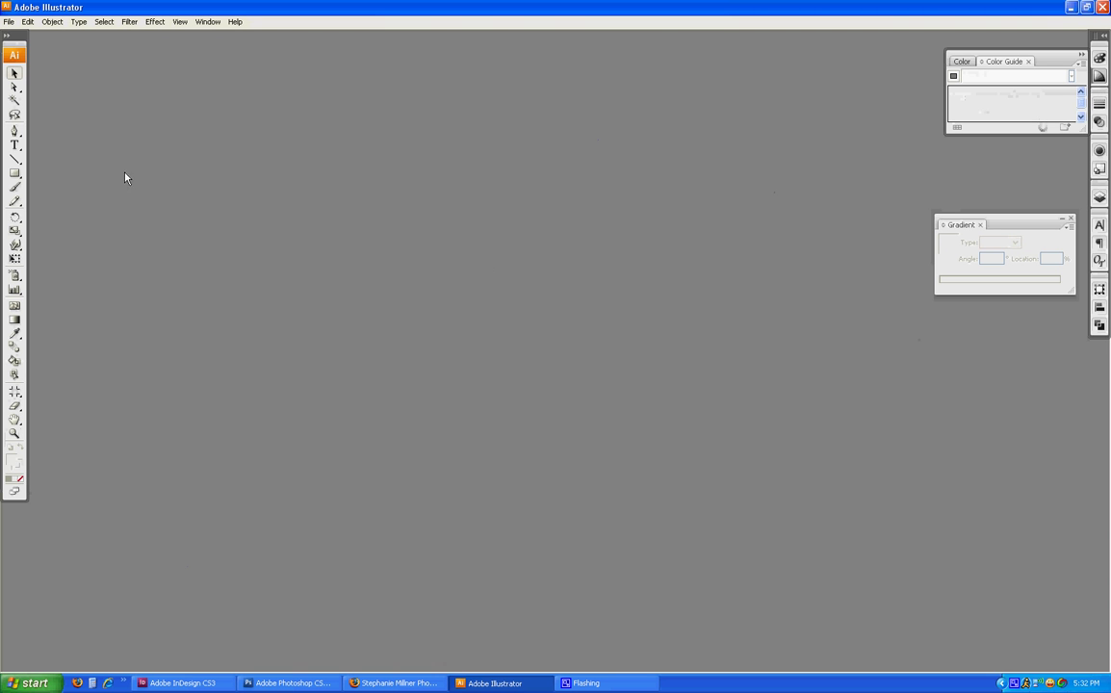
left_click(8, 21)
left_click(66, 55)
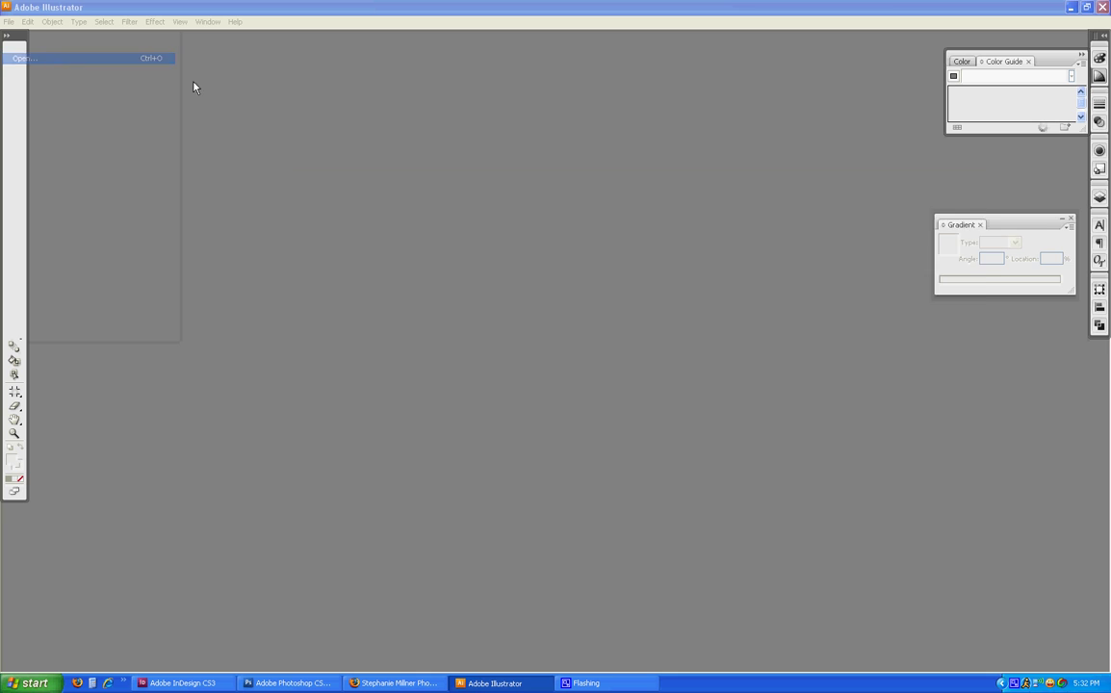
type("logo")
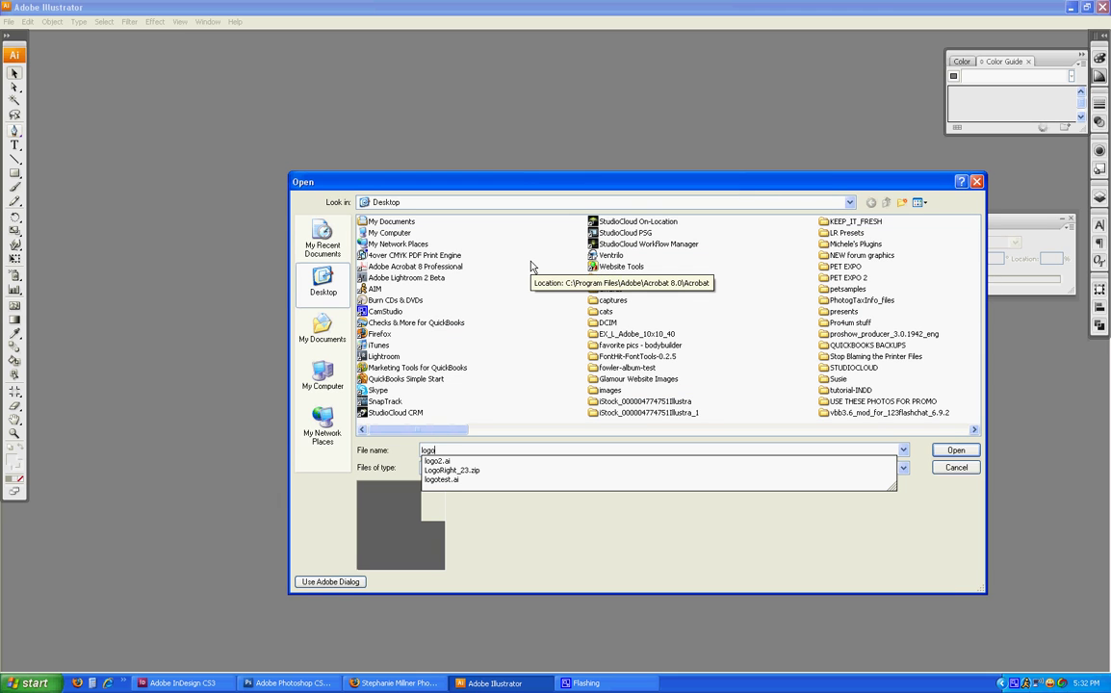
key("Down")
key("Return")
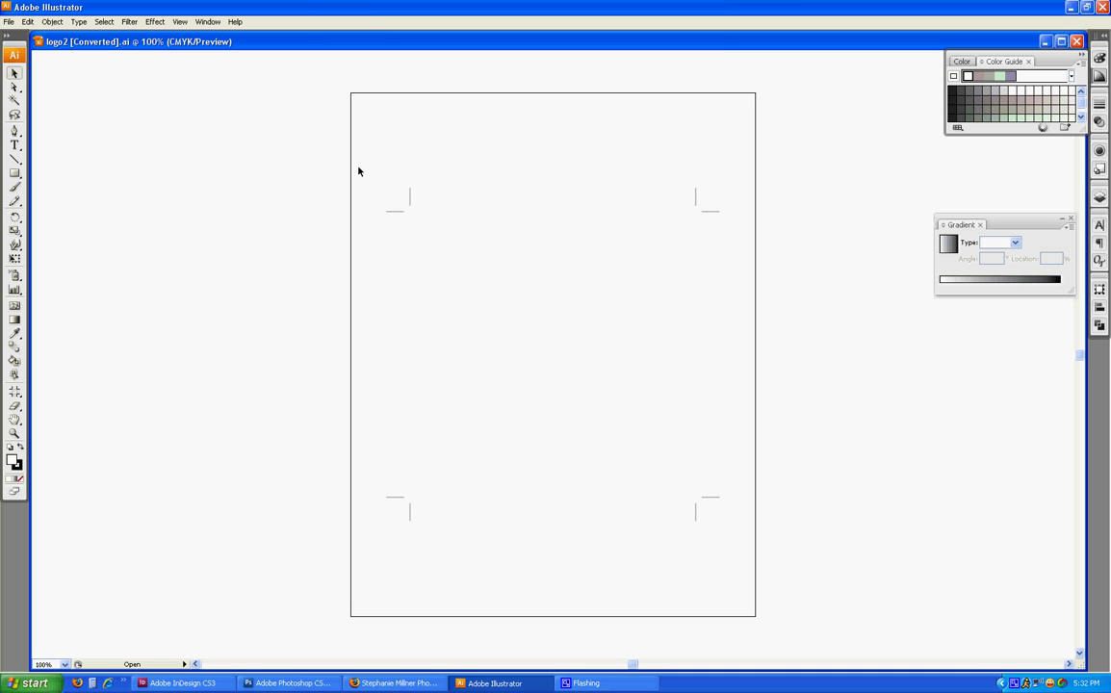
View the artwork in Outline mode at 200%, compare with Photoshop, and select the circle group.
key("ctrl+y")
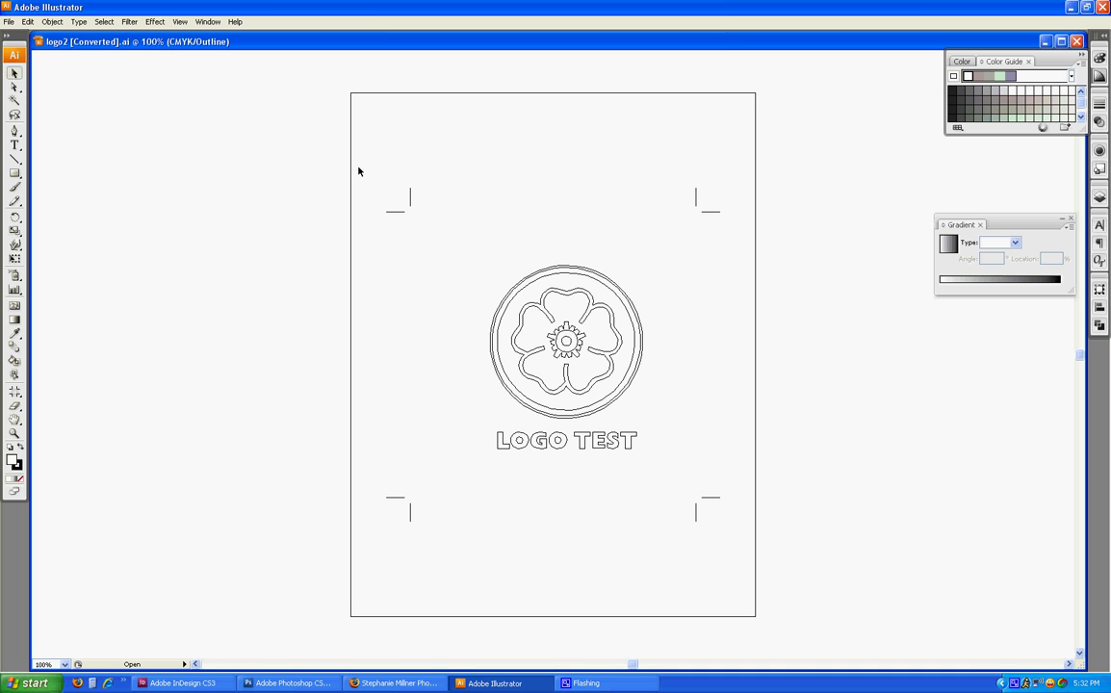
key("ctrl+equal")
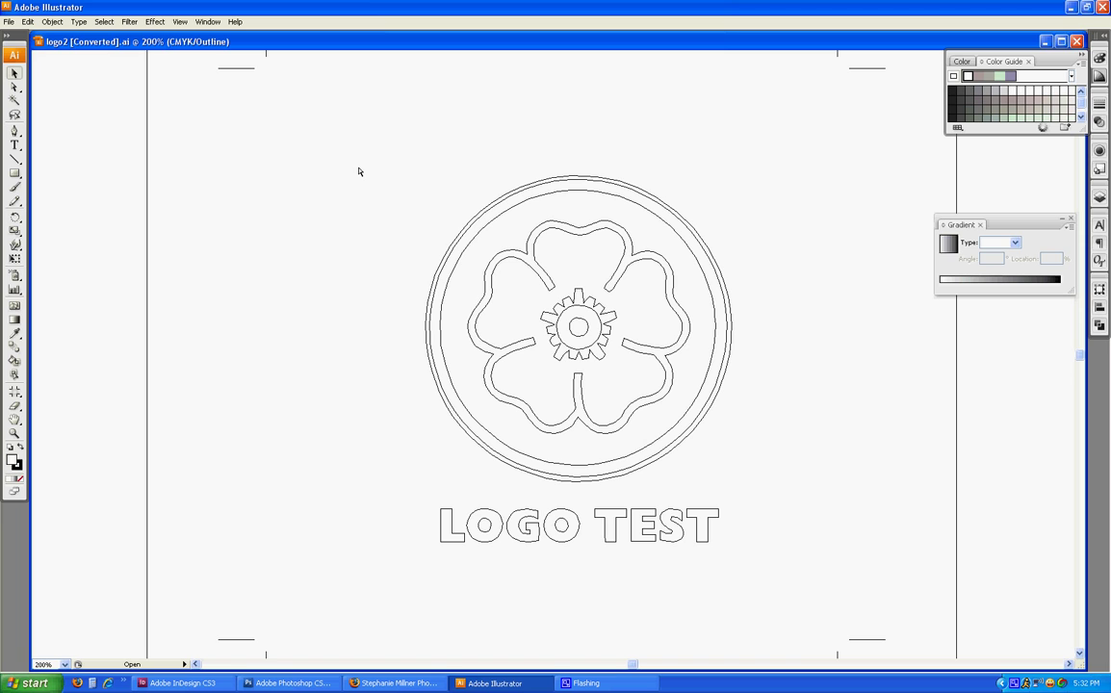
key("alt+Tab")
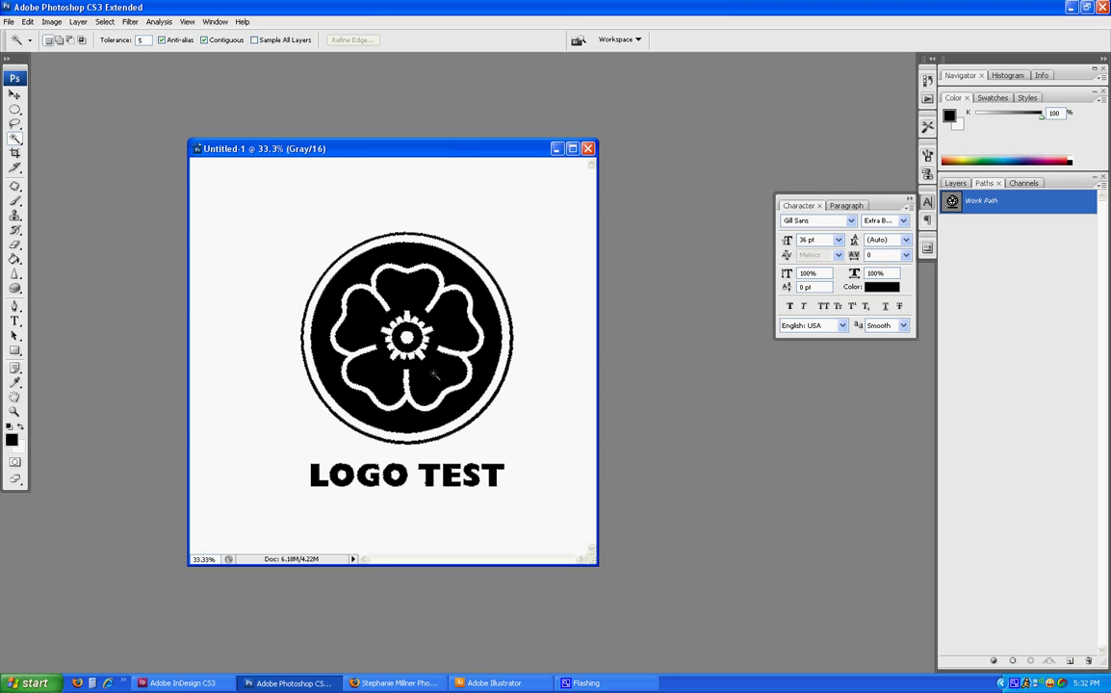
key("alt+Tab")
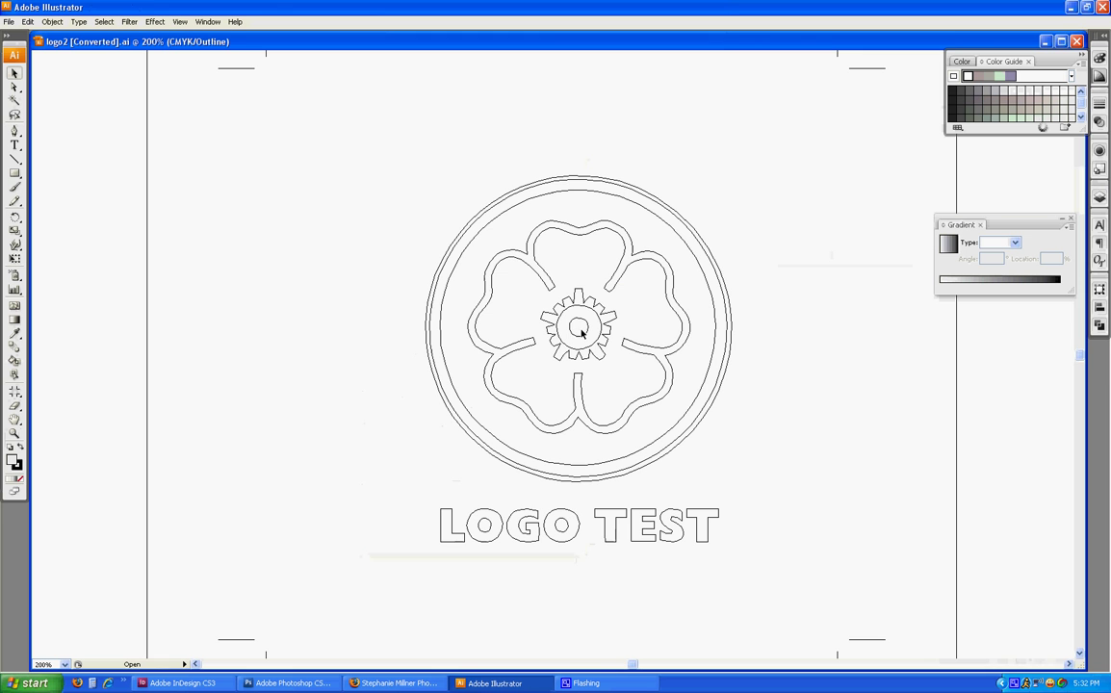
left_click(570, 178)
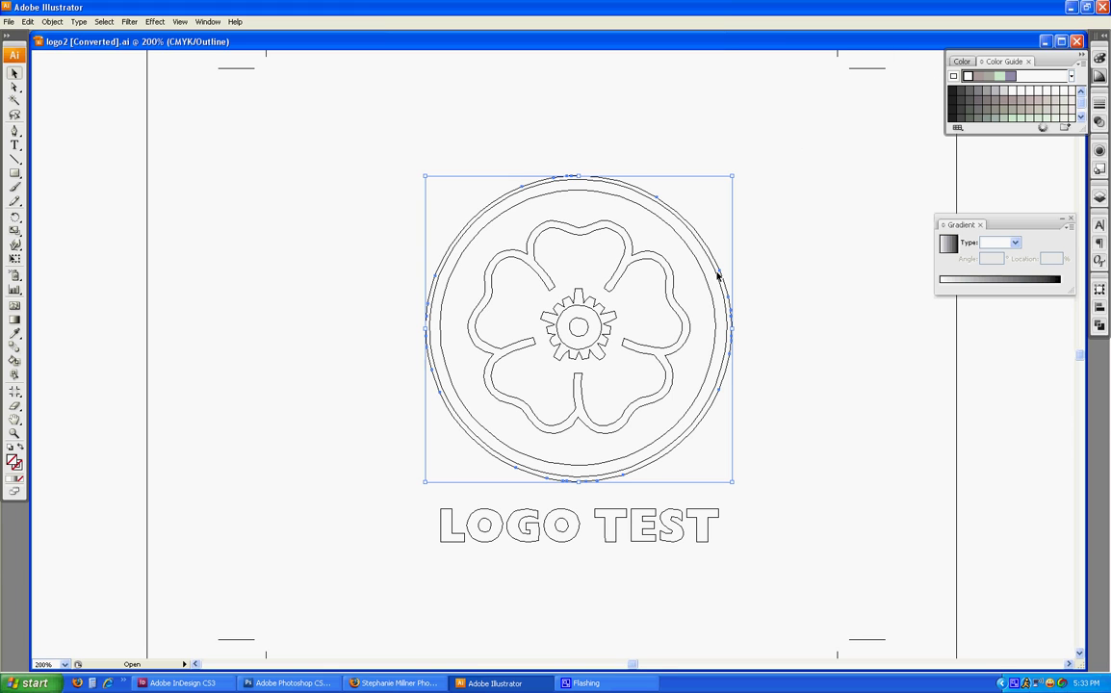
Fill the logo group black, the outer ring white, and the inner circle black.
left_click(952, 94)
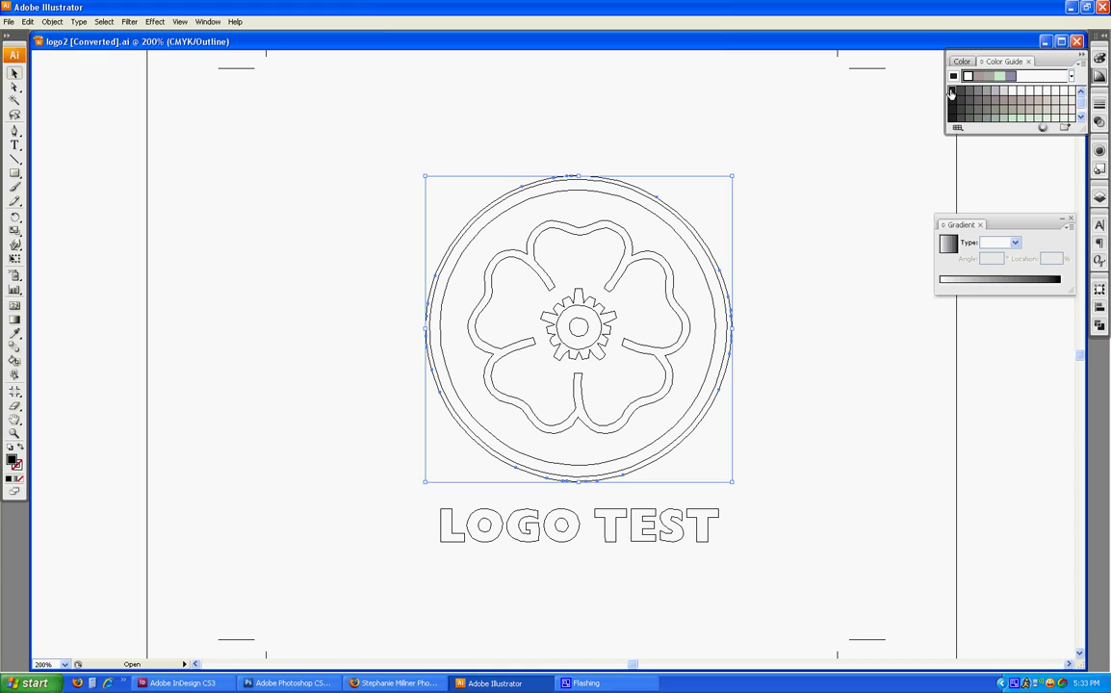
left_click(546, 187)
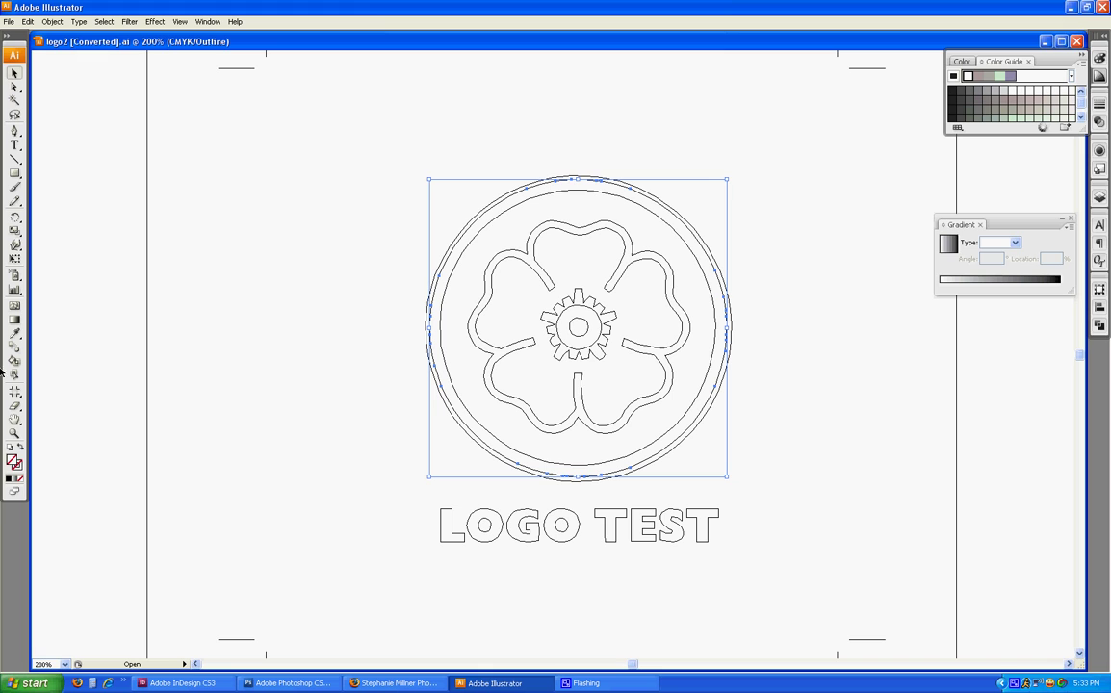
left_click(967, 78)
left_click(537, 200)
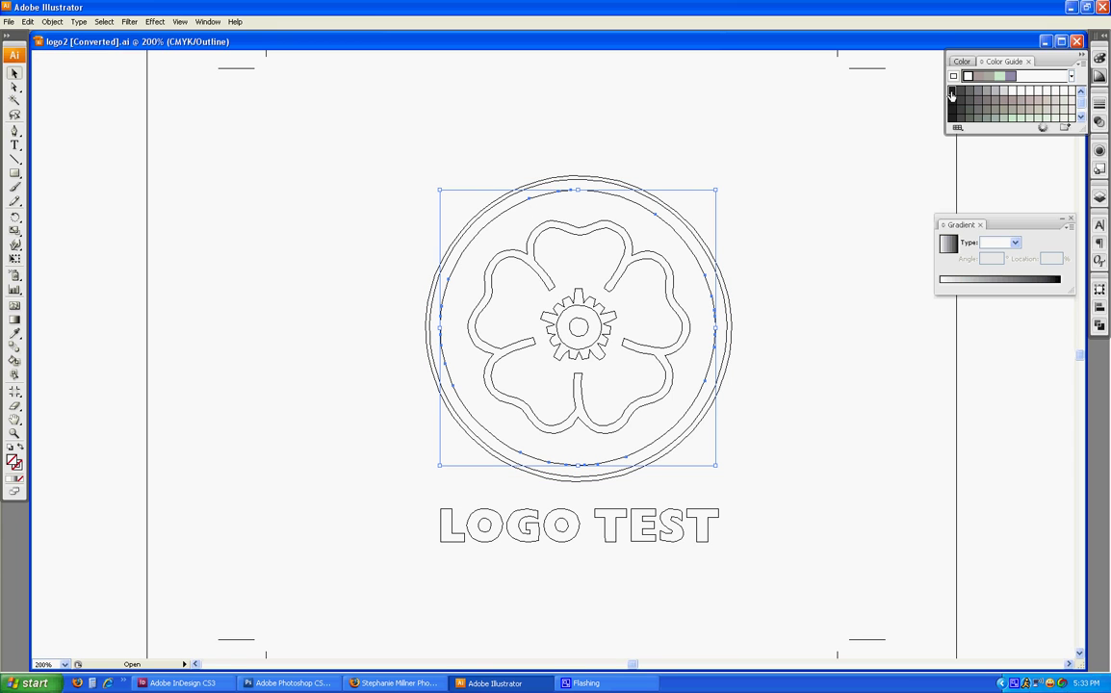
left_click(10, 461)
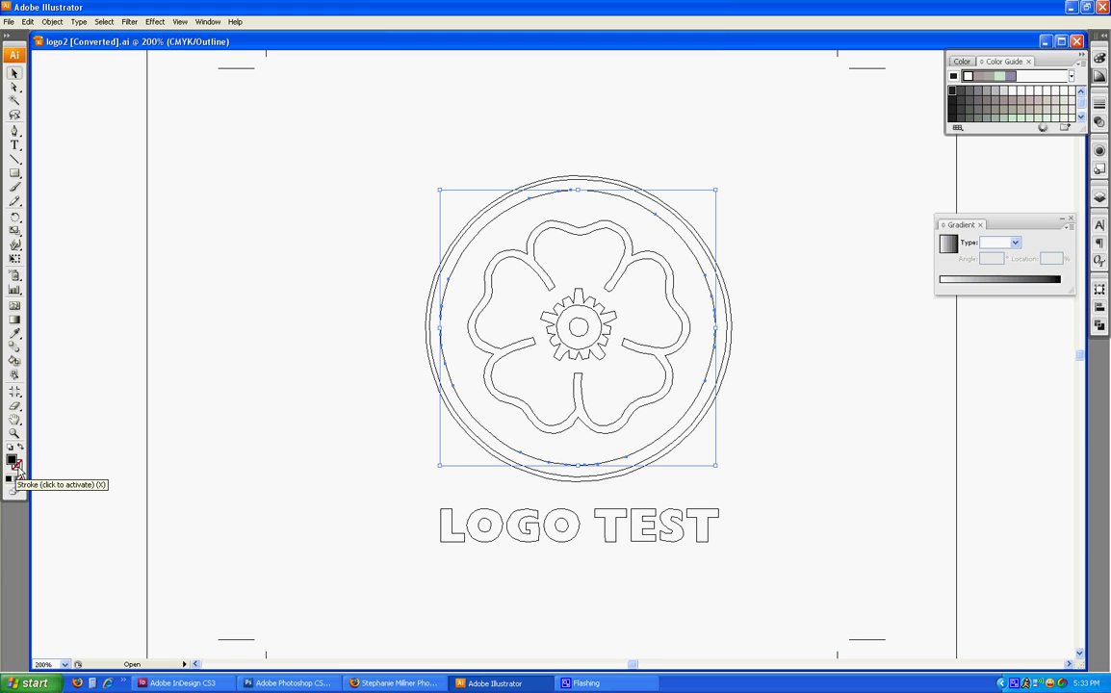
left_click(17, 466)
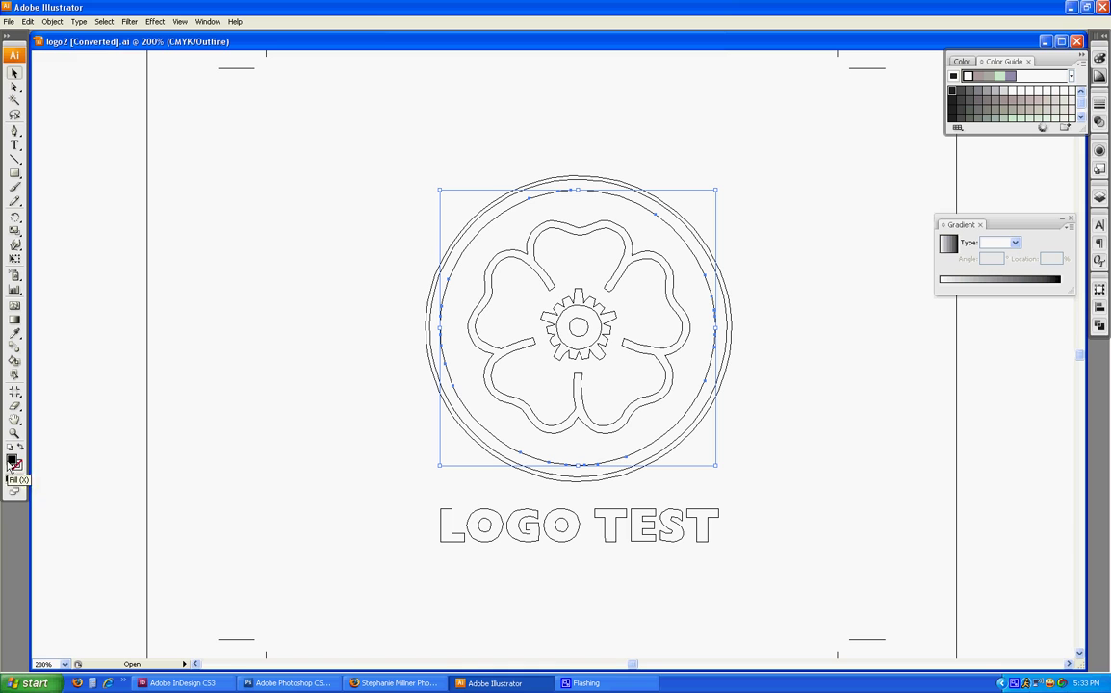
left_click(12, 462)
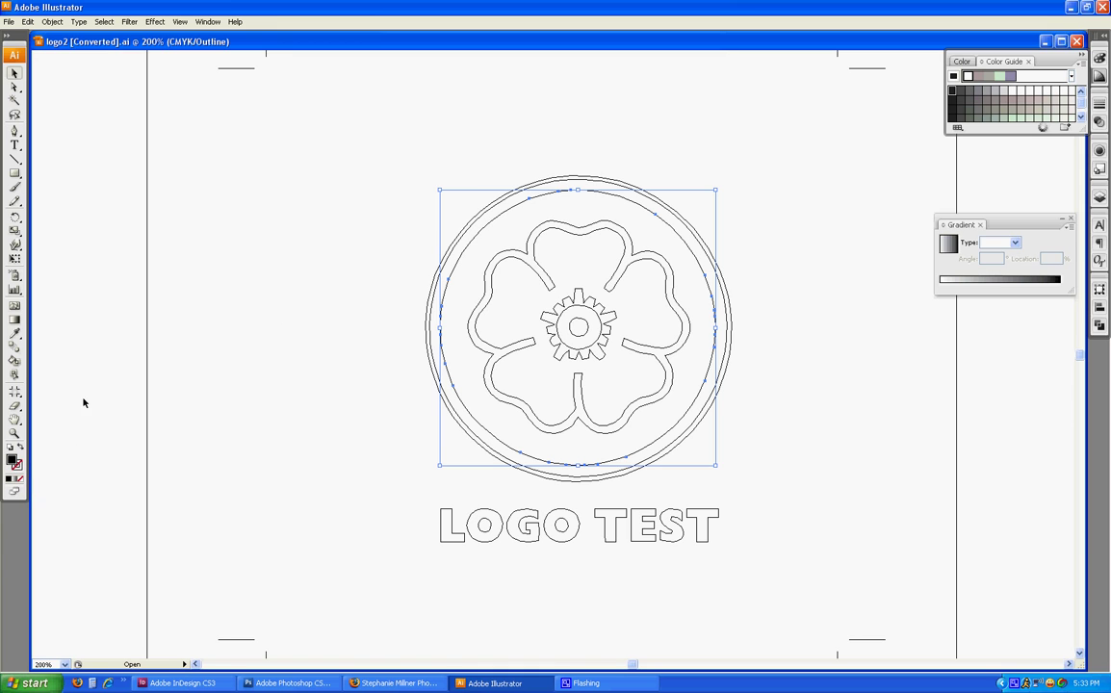
Fill the outer flower outline white, the inner flower outline black, and the gear white.
left_click(539, 230)
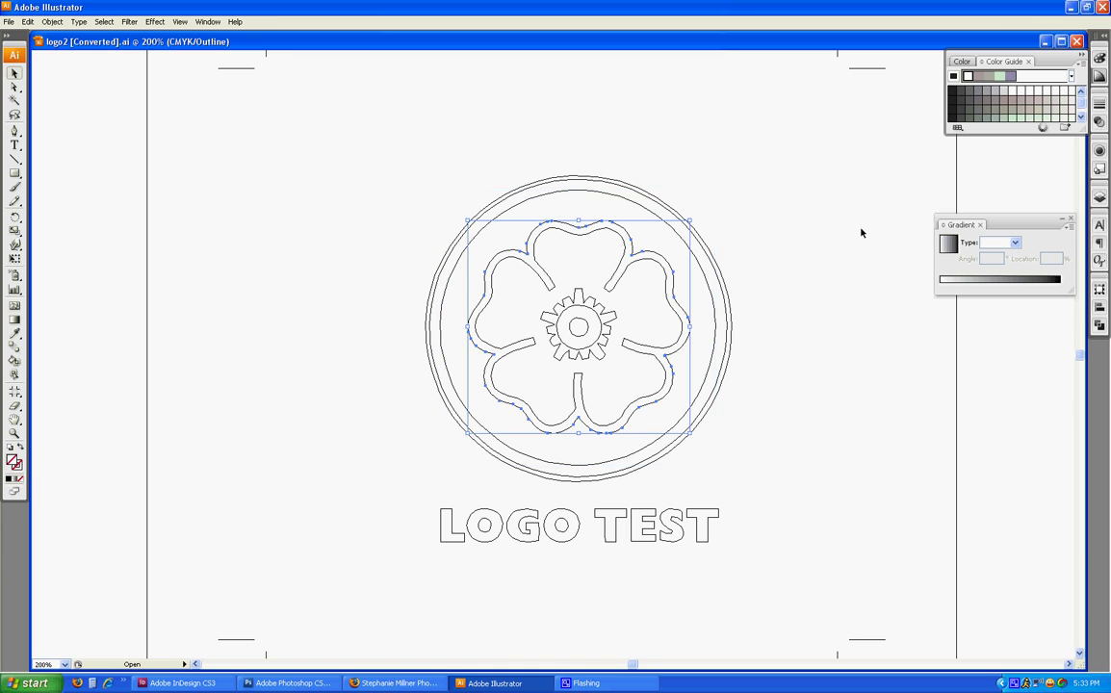
left_click(966, 77)
left_click(596, 237)
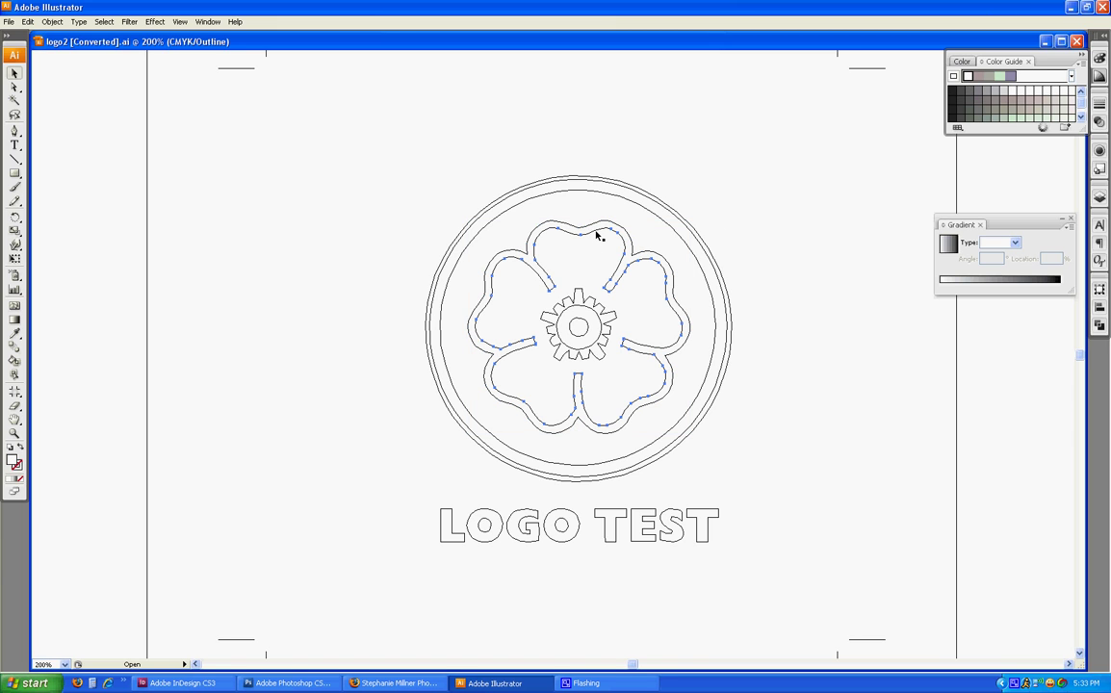
left_click(951, 93)
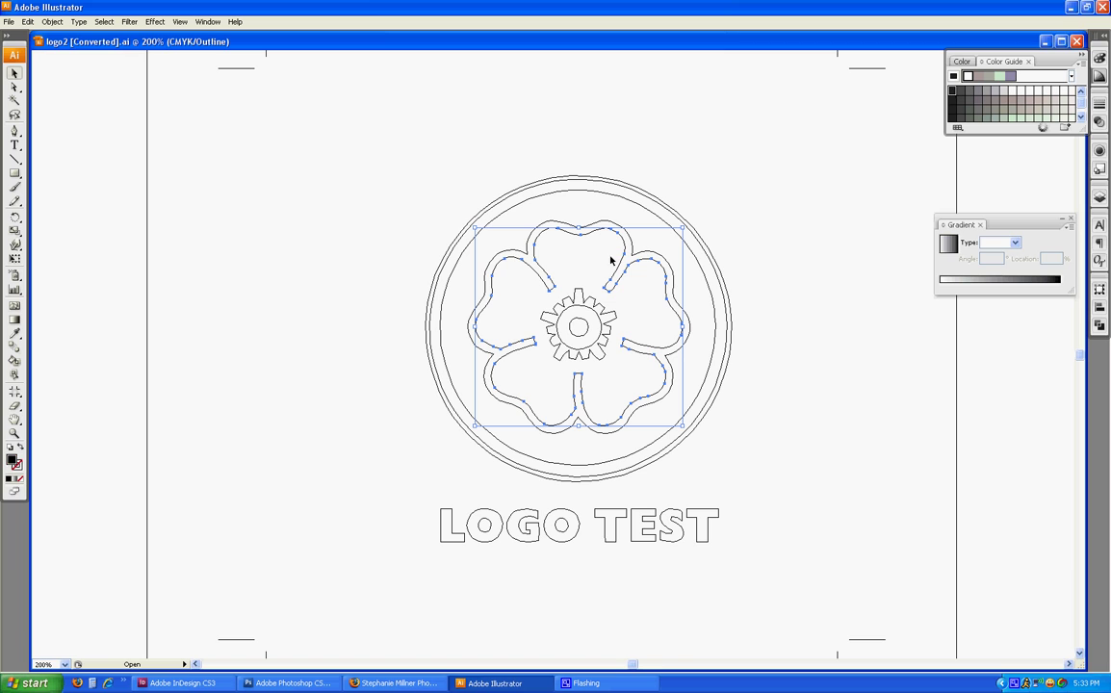
left_click(577, 296)
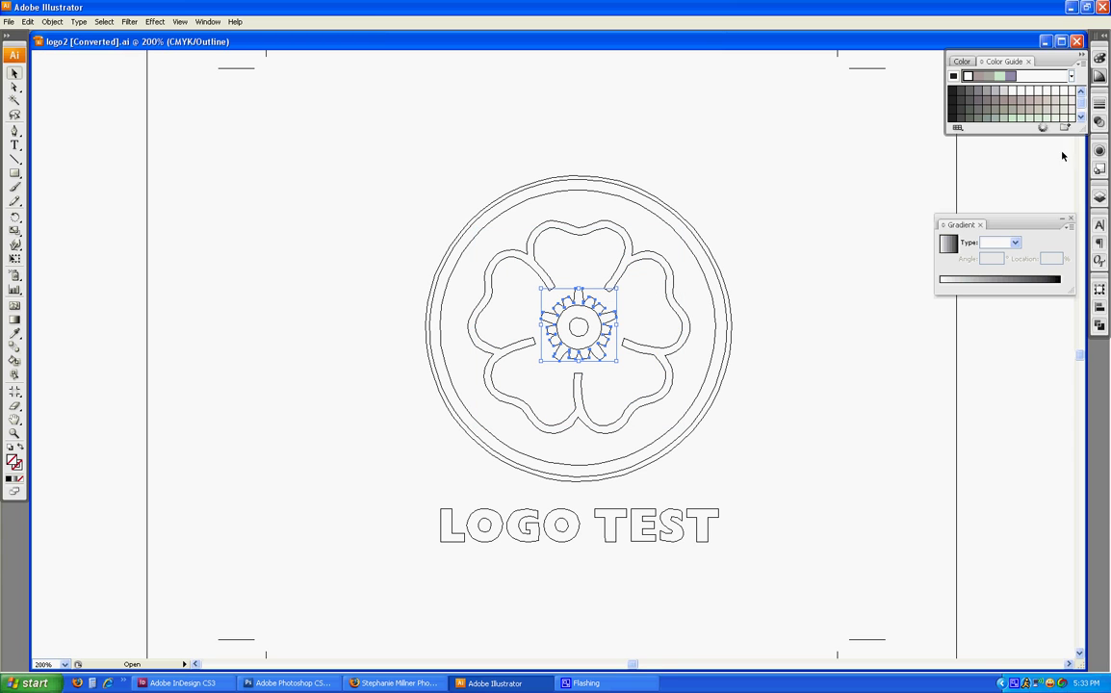
left_click(1071, 90)
Fill the small centre circle white and switch back to Preview mode.
key("ctrl+shift+b")
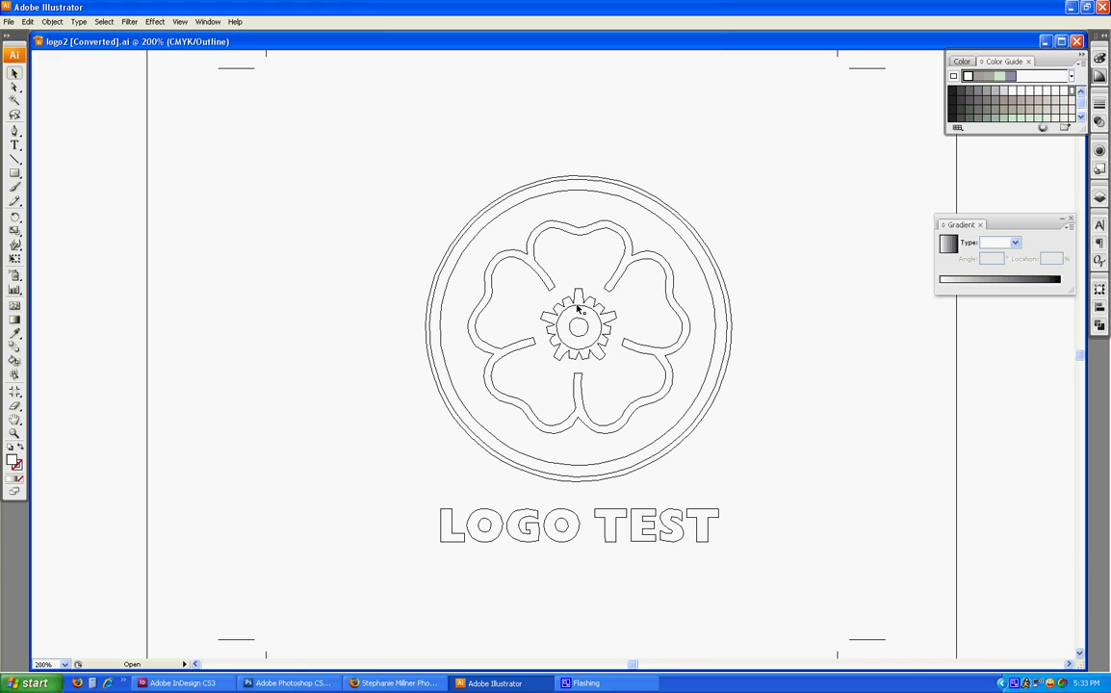
left_click(951, 91)
left_click(584, 326)
left_click(1071, 91)
key("ctrl+y")
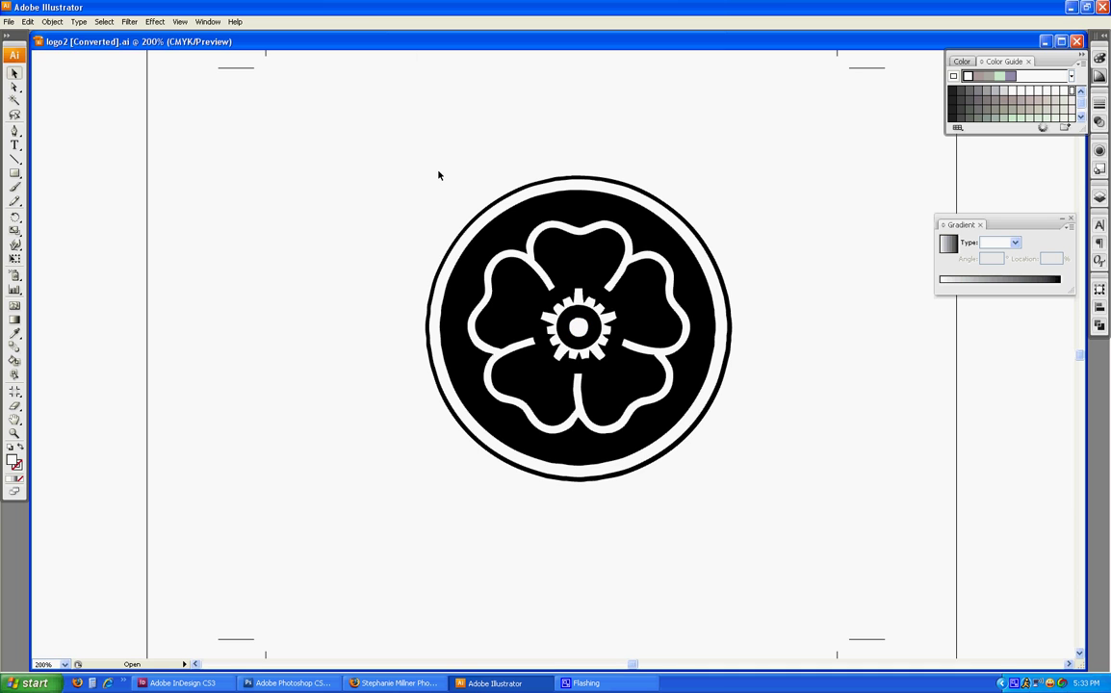
key("alt+Tab")
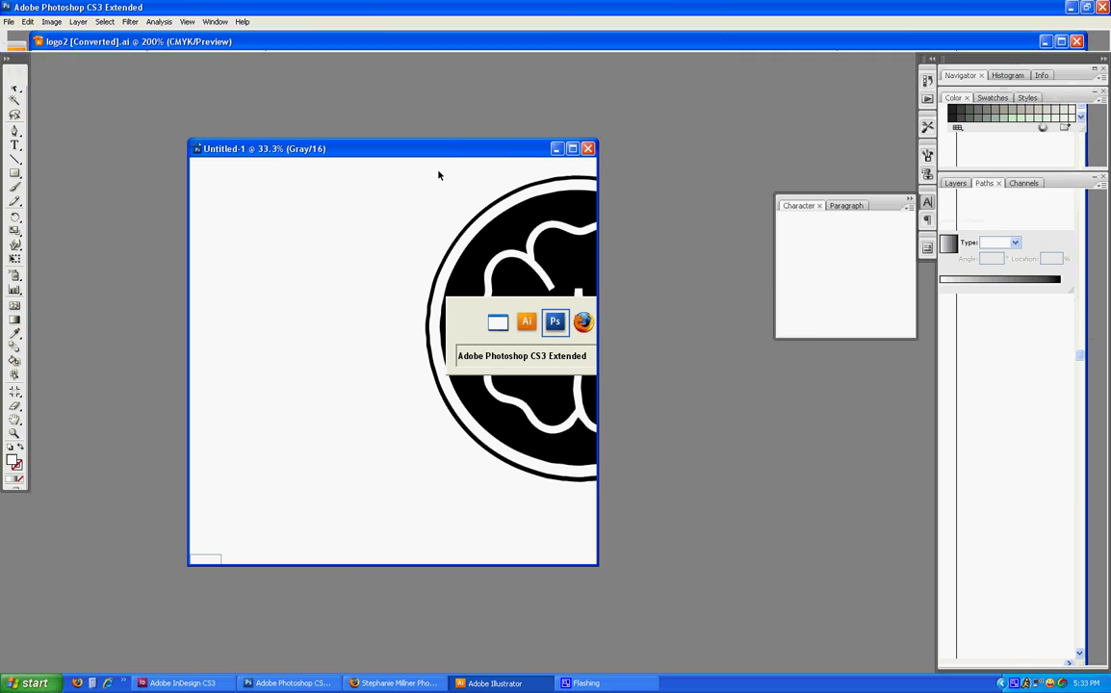
Select the LOGO TEST lettering in Outline view and fill it black.
key("alt+Tab")
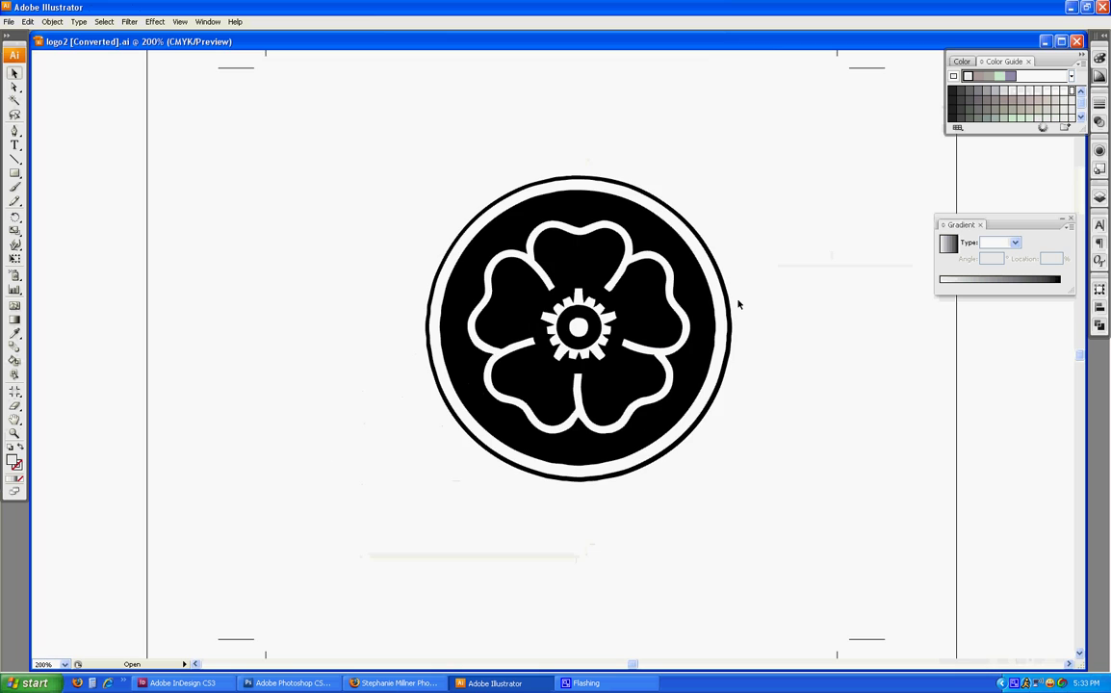
key("ctrl+y")
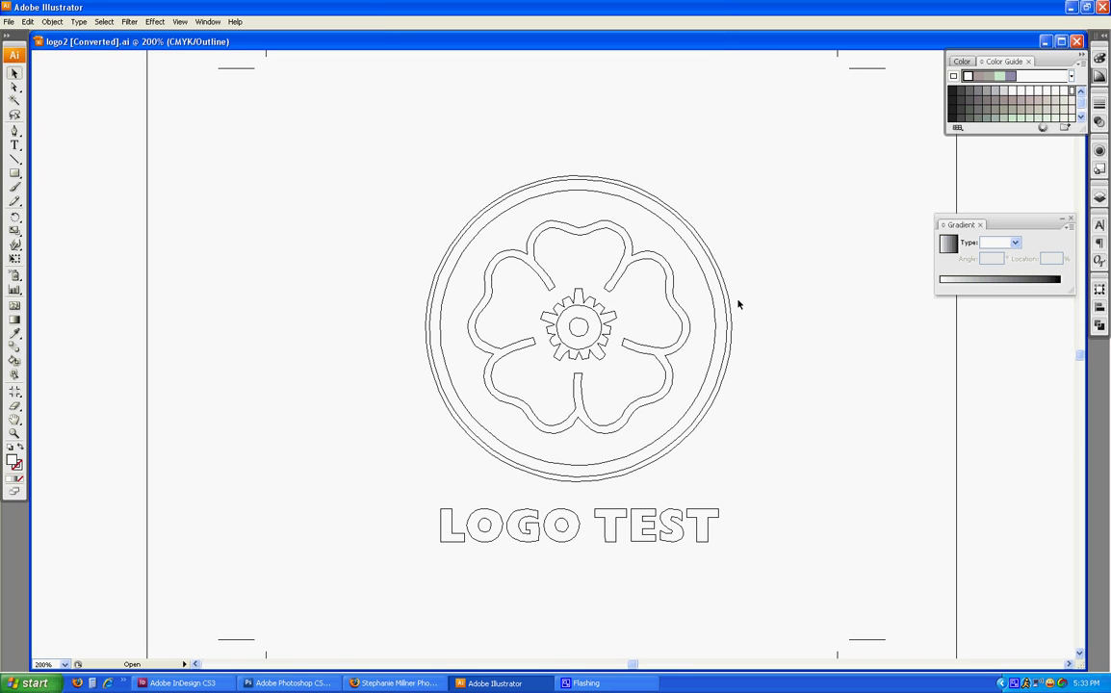
left_click_drag(423, 505, 737, 556)
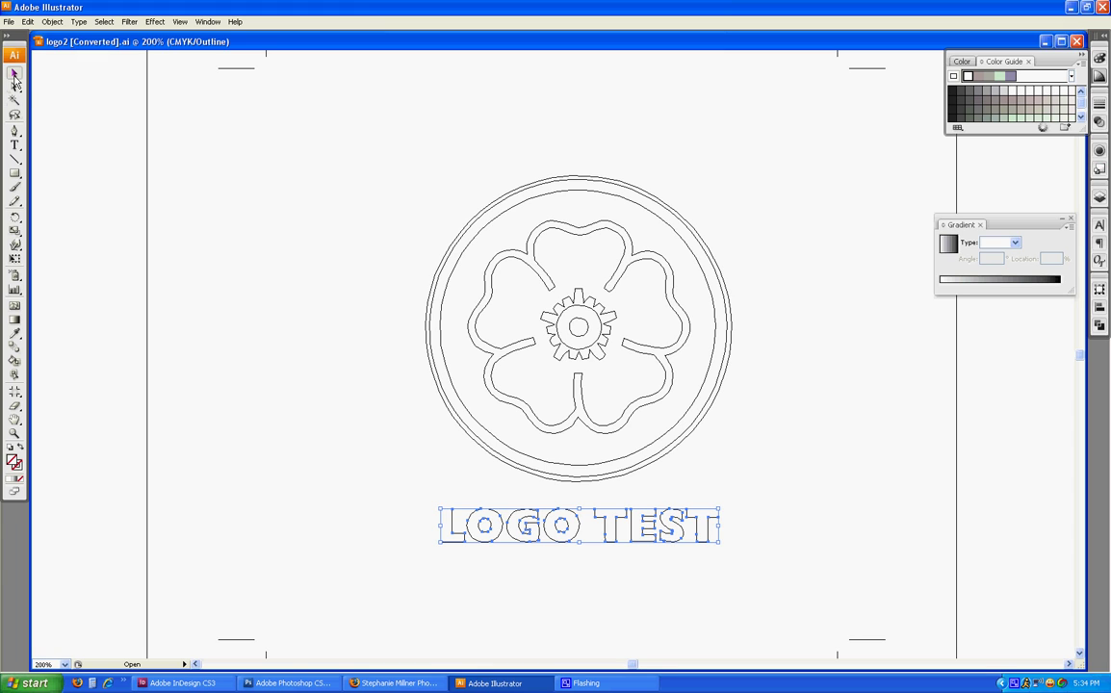
left_click(953, 92)
key("ctrl+y")
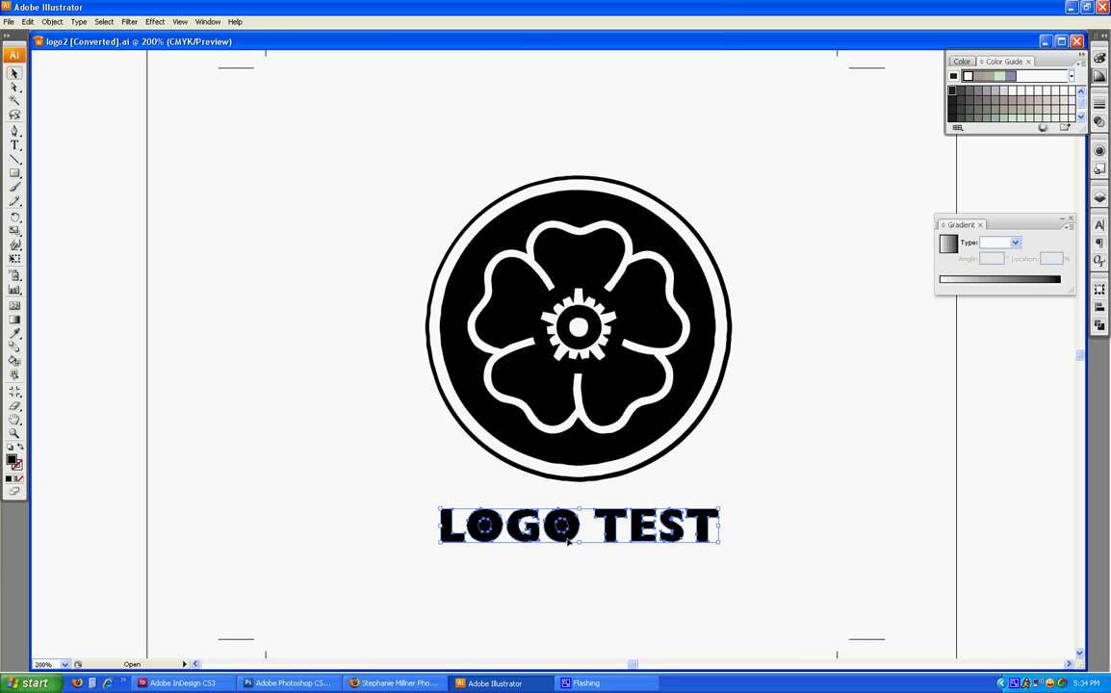
Fill the holes of both O's white, testing a delete of the first and undoing it.
left_click(545, 577)
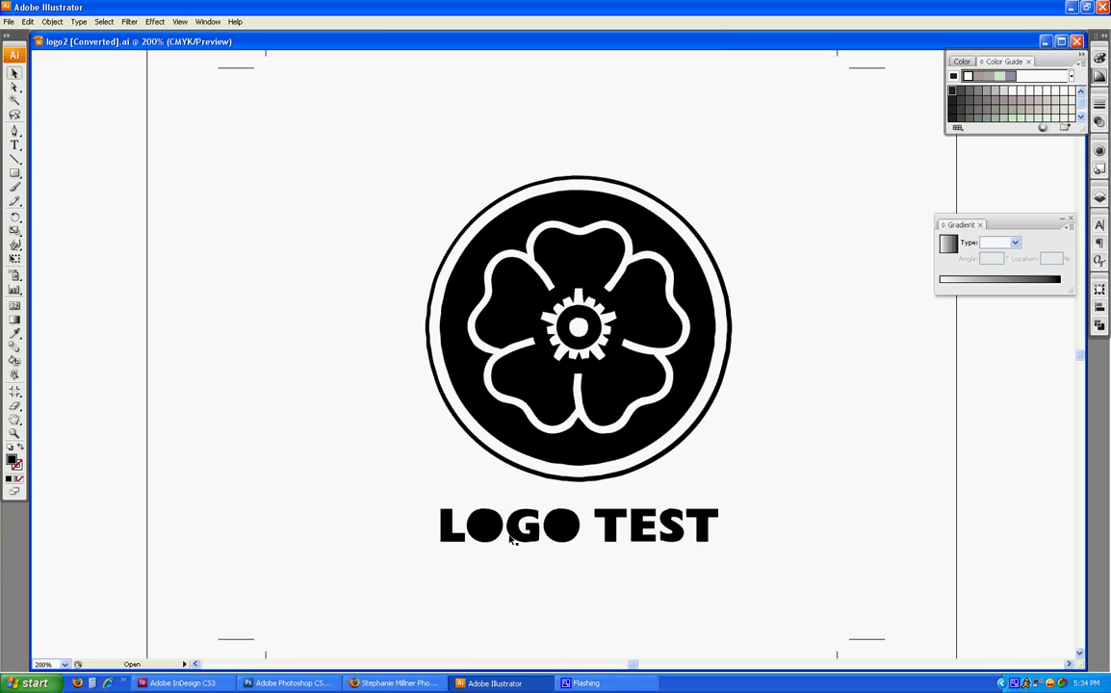
left_click(484, 525)
left_click(563, 525, "shift")
left_click(969, 77)
left_click(756, 505)
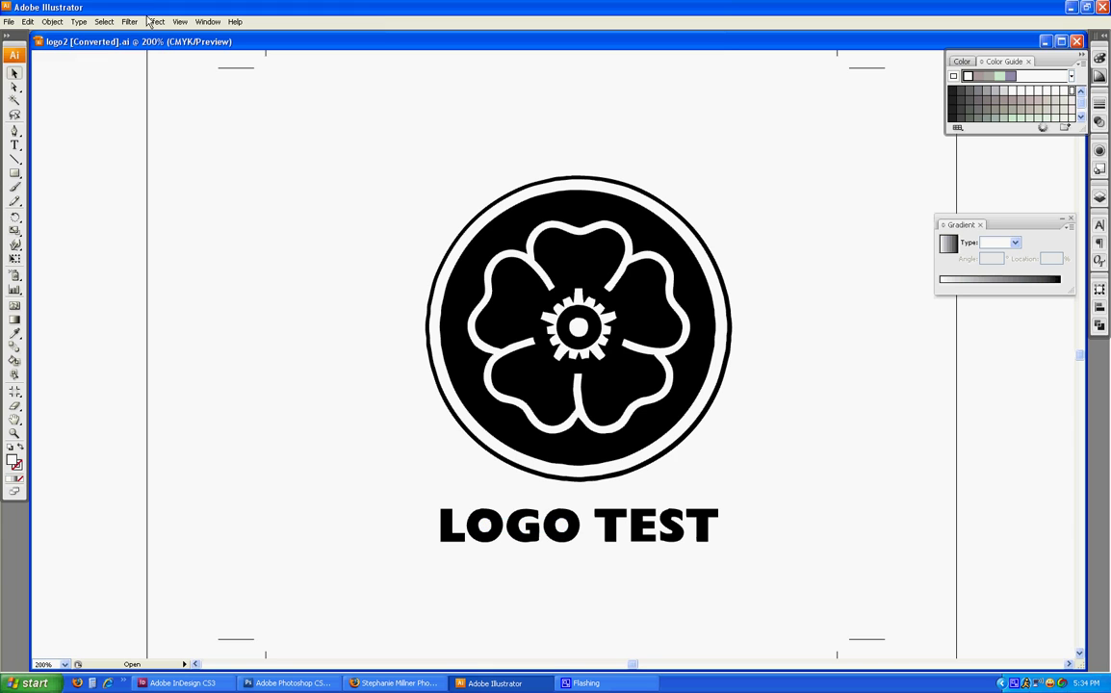
left_click(485, 525)
key("Delete")
key("ctrl+z")
Select the first O with its hole and apply Pathfinder's Subtract from shape area.
left_click_drag(484, 526, 462, 550)
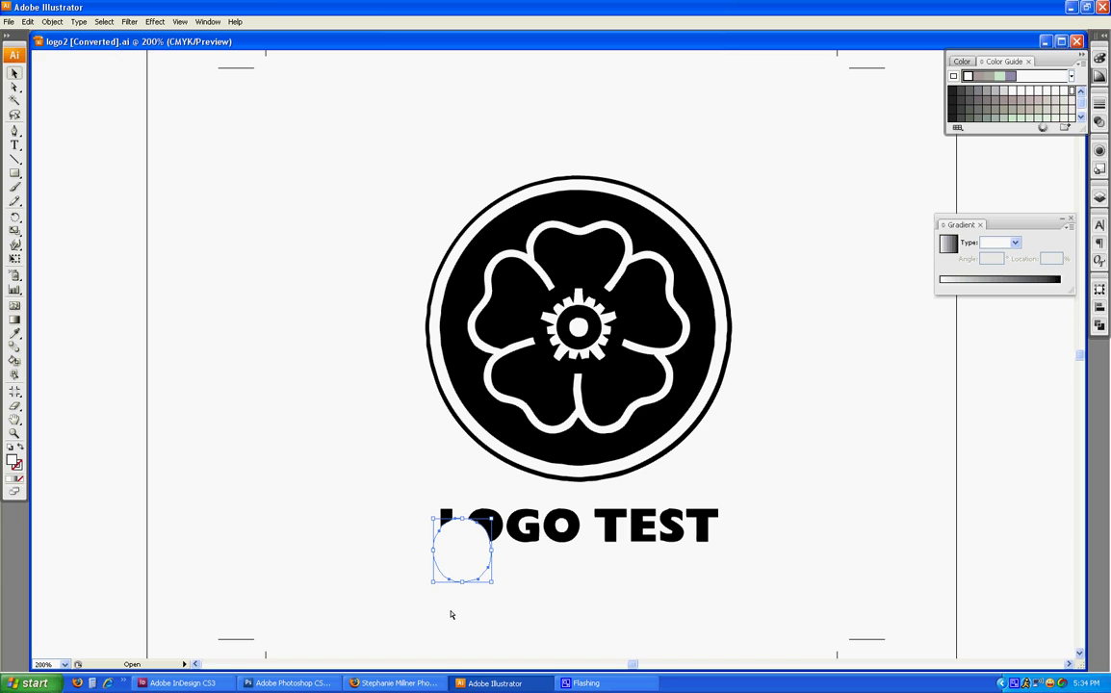
key("ctrl+z")
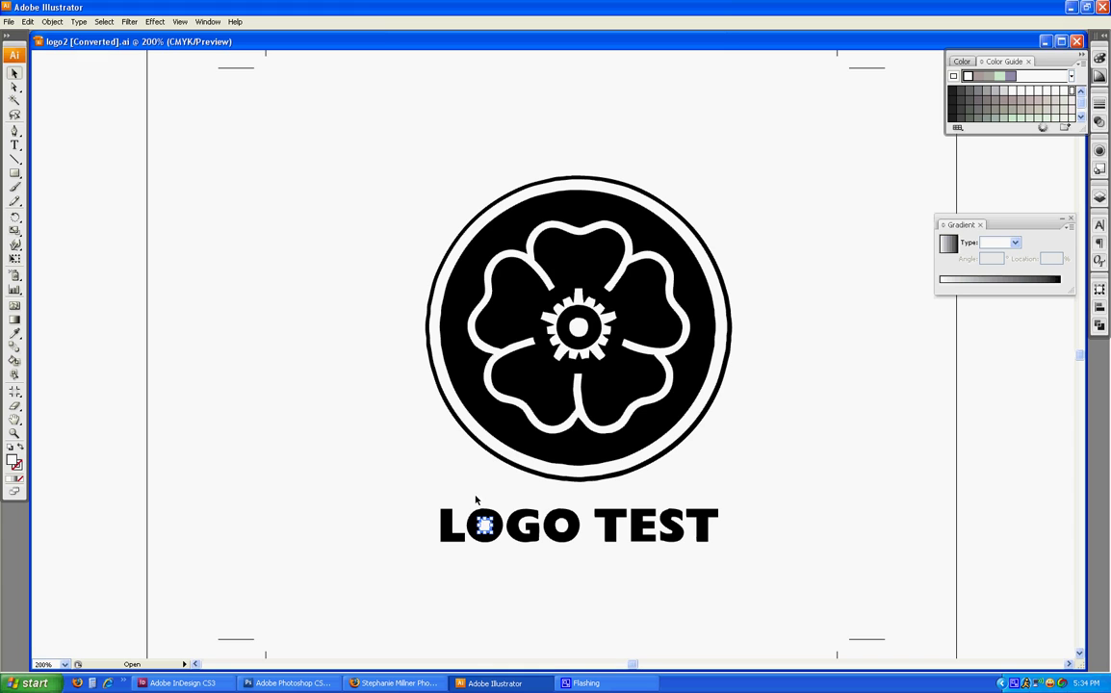
key("v")
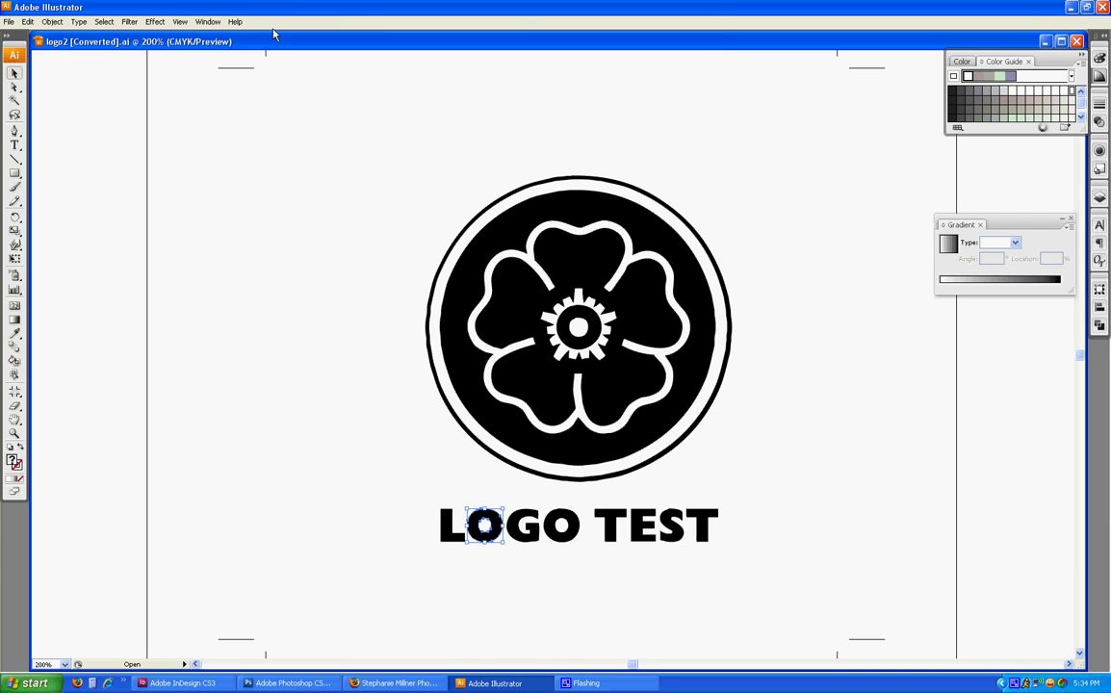
left_click(208, 22)
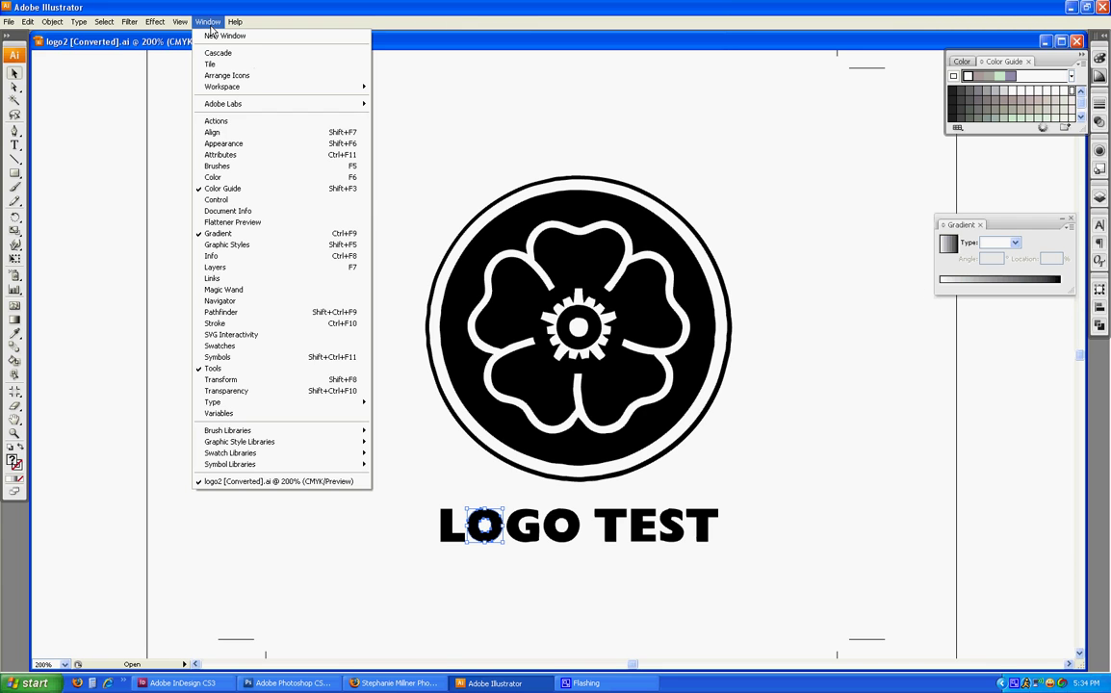
left_click(222, 312)
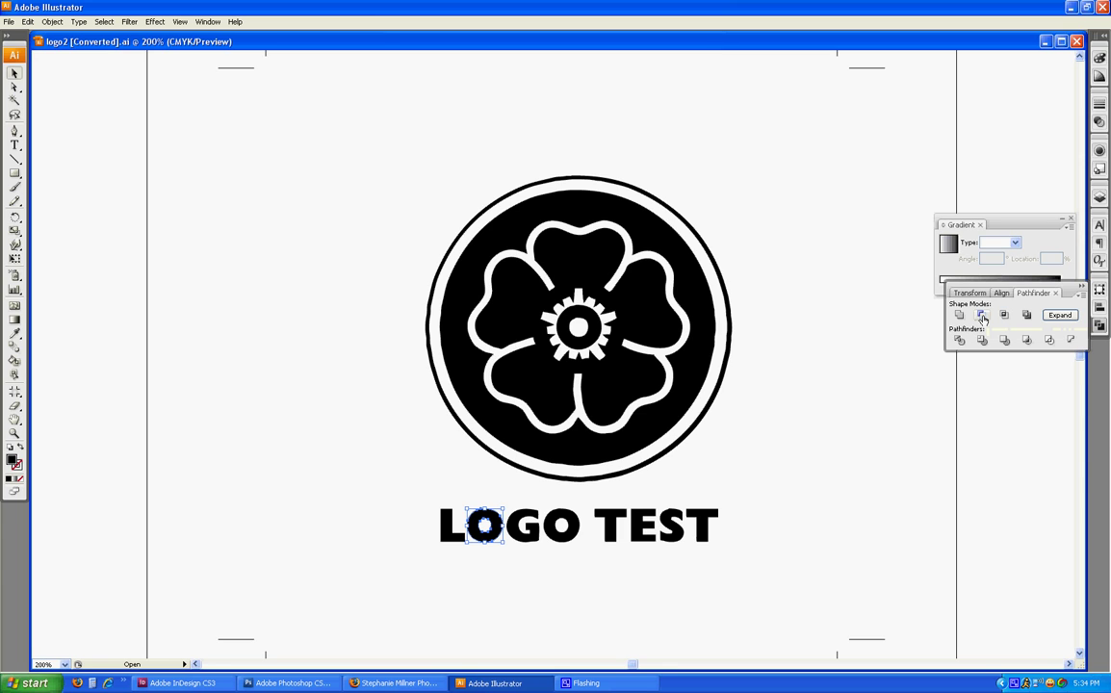
left_click(450, 605)
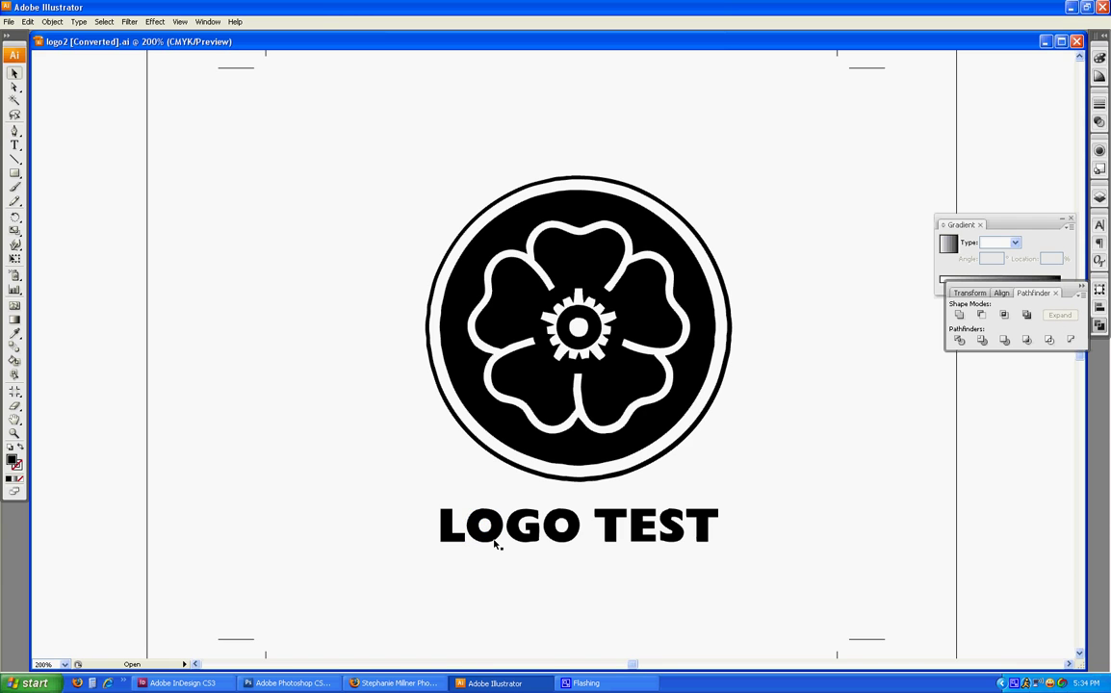
Subtract the hole from the second O and expand it into one shape.
key("ctrl+y")
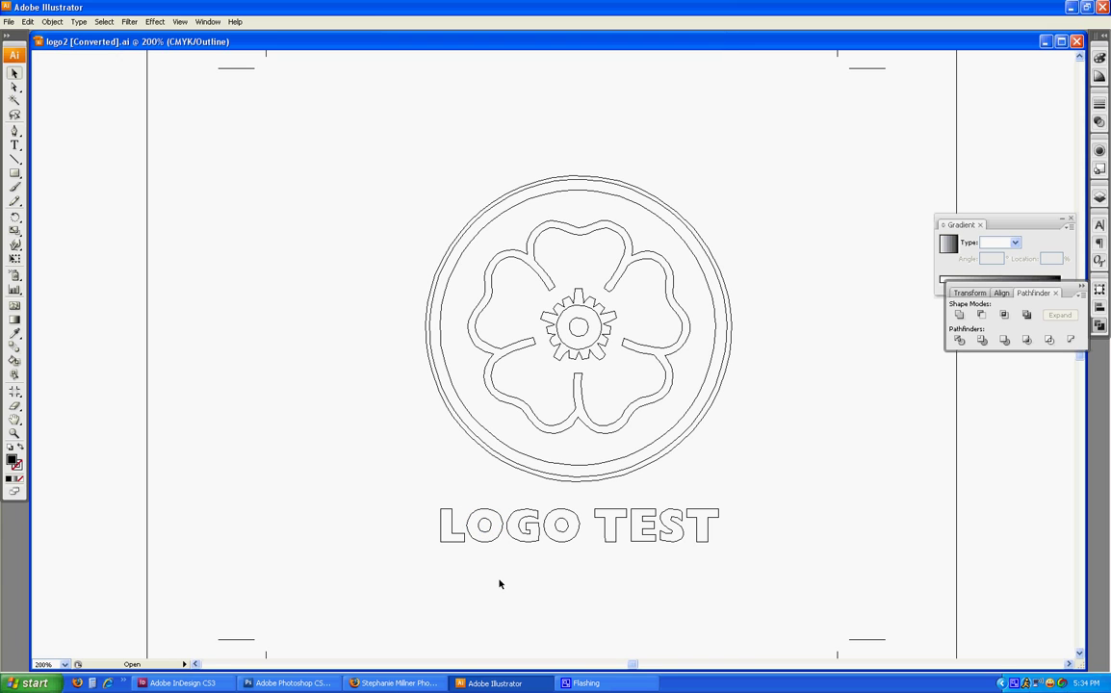
key("ctrl+y")
left_click(563, 522)
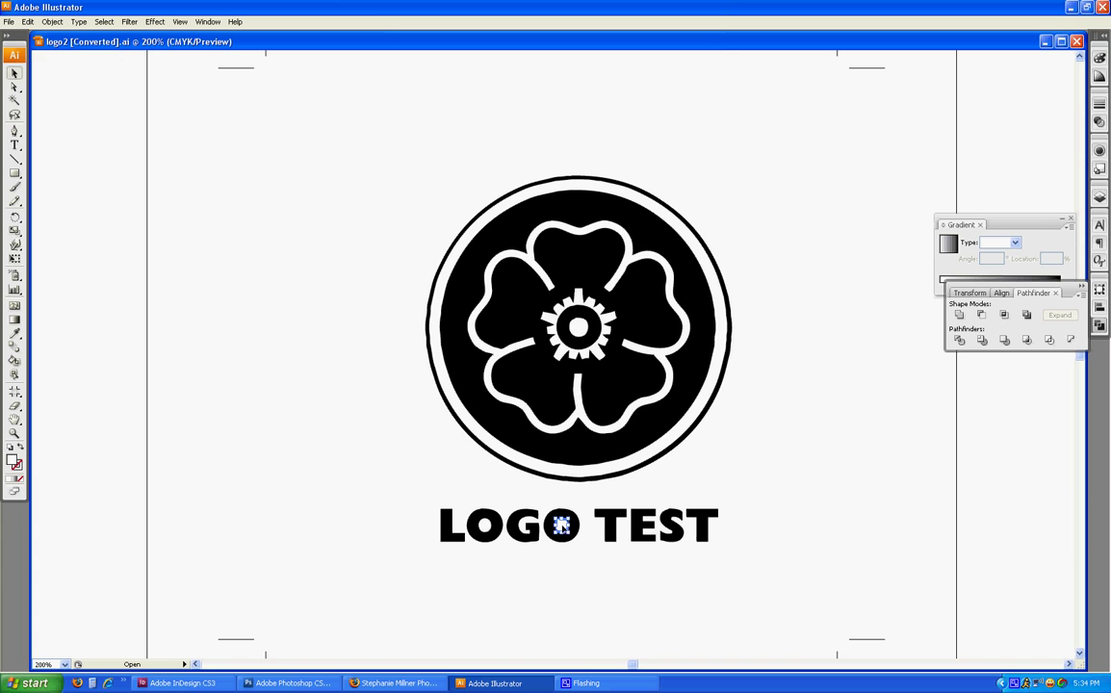
left_click(566, 542, "shift")
left_click(981, 314)
left_click(1059, 314)
left_click(867, 414)
Select the circle emblem and outer ring and subtract the ring out of the circle.
left_click(515, 205)
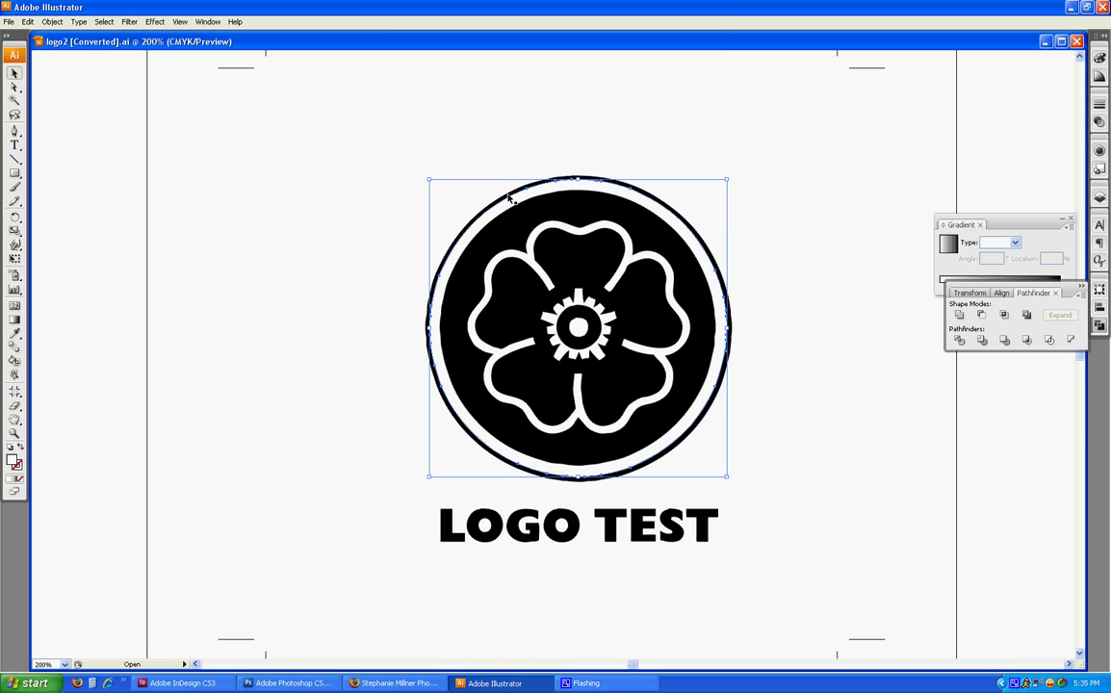
left_click(510, 196, "shift")
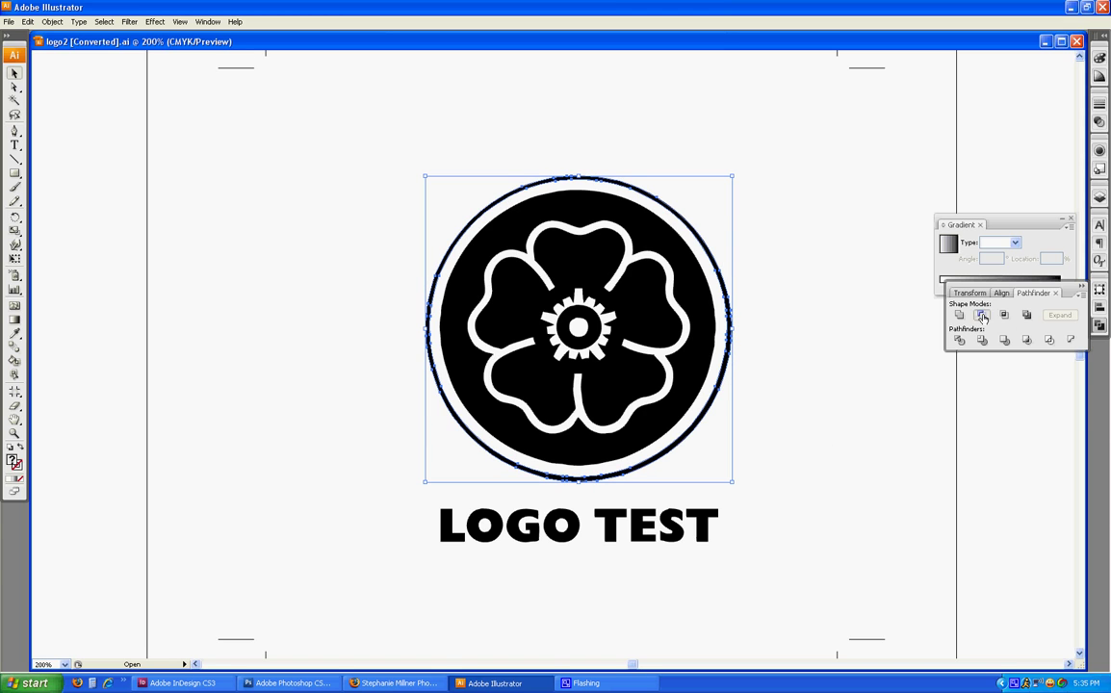
left_click(502, 226)
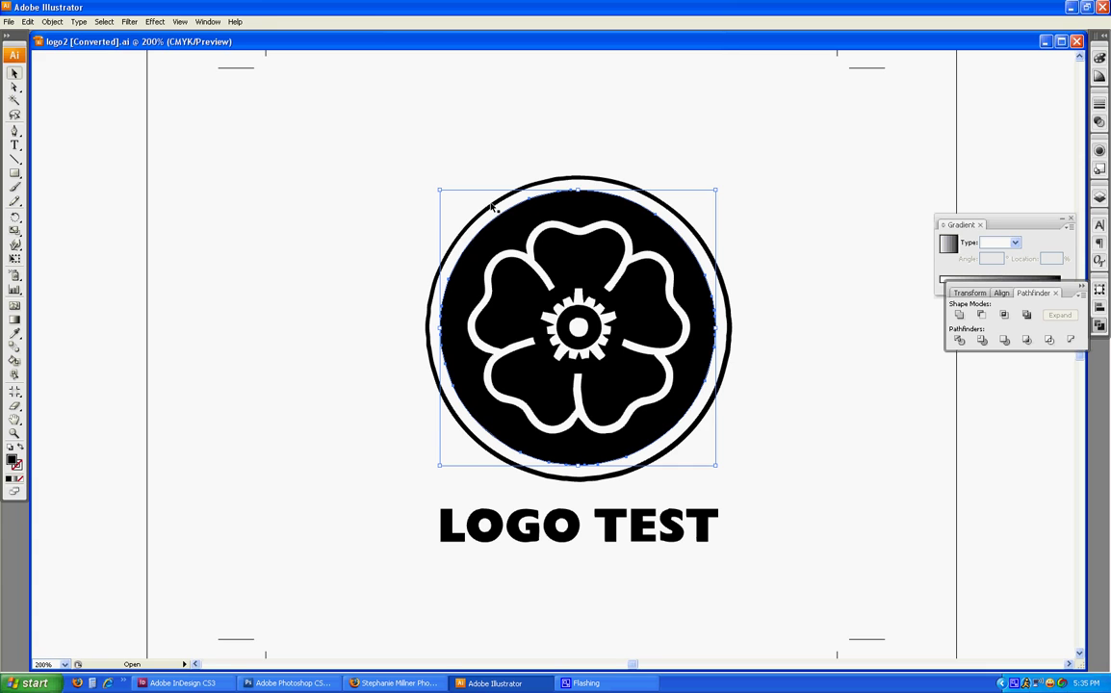
left_click(394, 255)
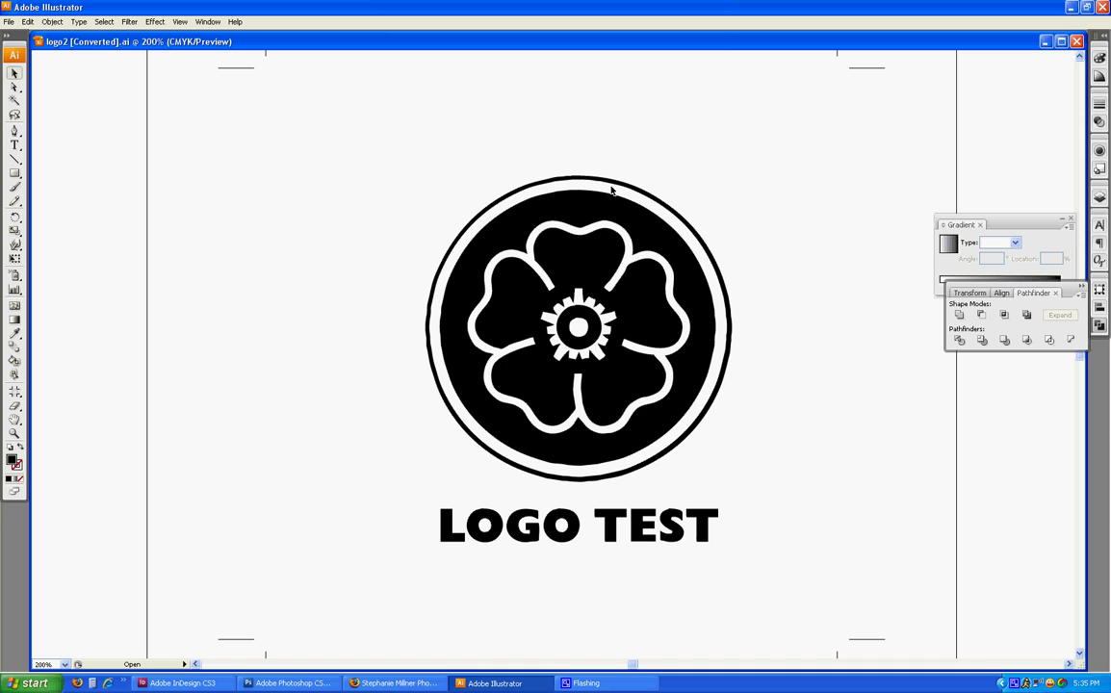
Draw a tall red rectangle (C0 M95.69 Y67.06 K0) left of the logo.
left_click(14, 173)
left_click_drag(295, 153, 406, 397)
left_click(1099, 59)
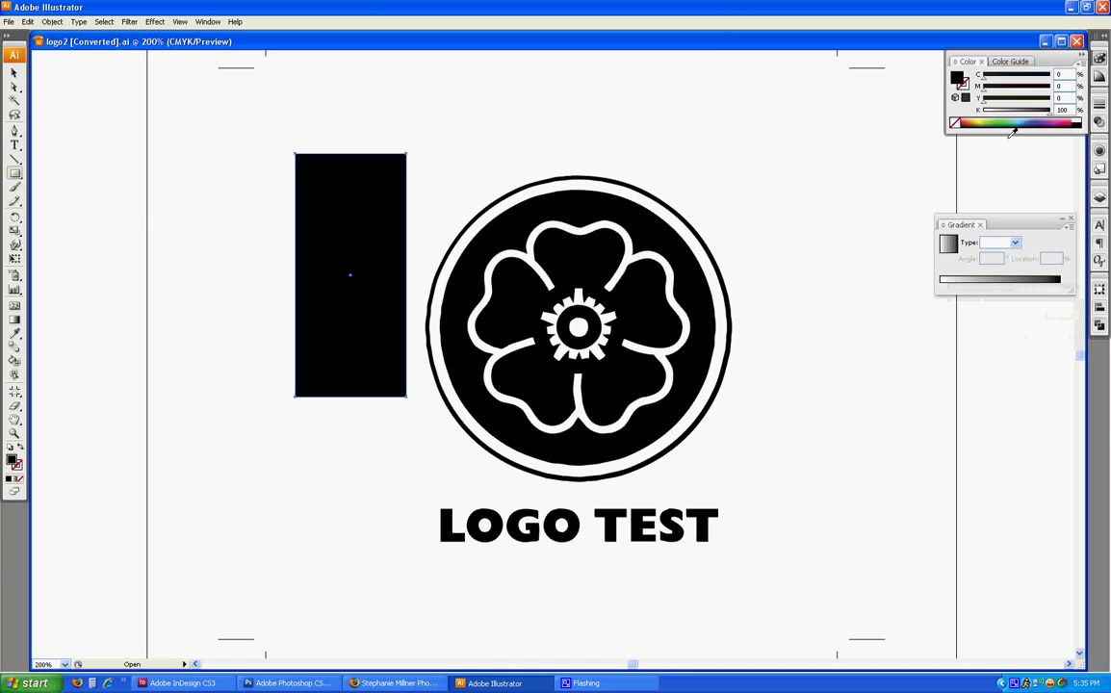
left_click(1070, 120)
key("v")
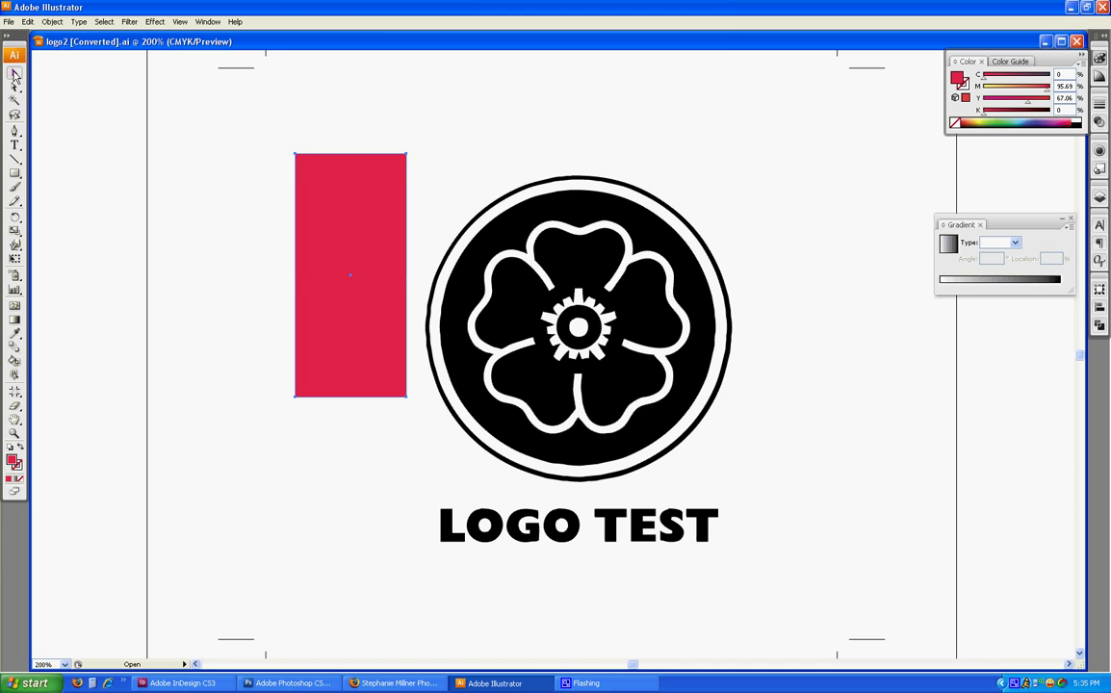
left_click_drag(329, 260, 408, 301)
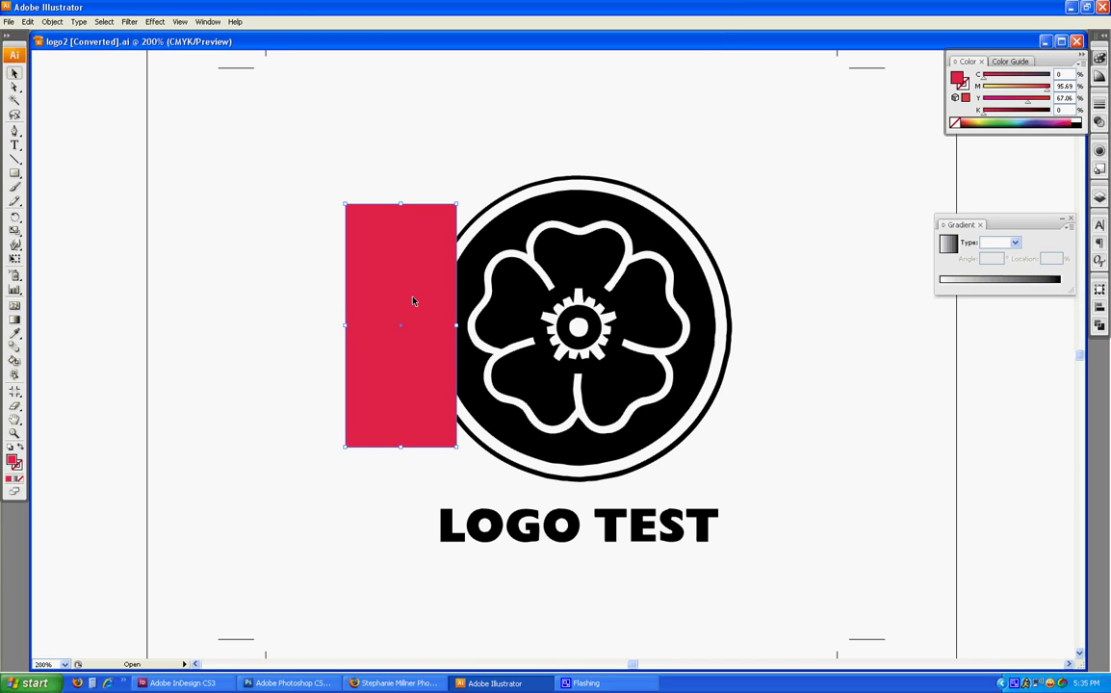
Send the red rectangle to back and slide it partly under the circle's left side.
key("ctrl+shift+bracketleft")
left_click(414, 178)
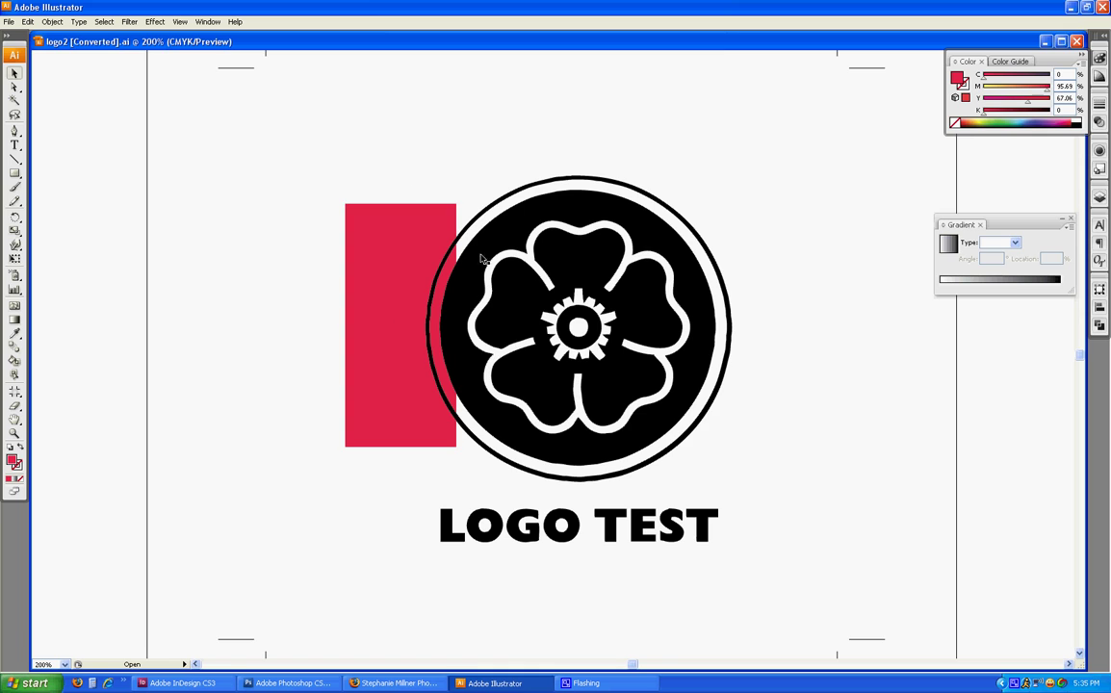
left_click_drag(356, 282, 408, 282)
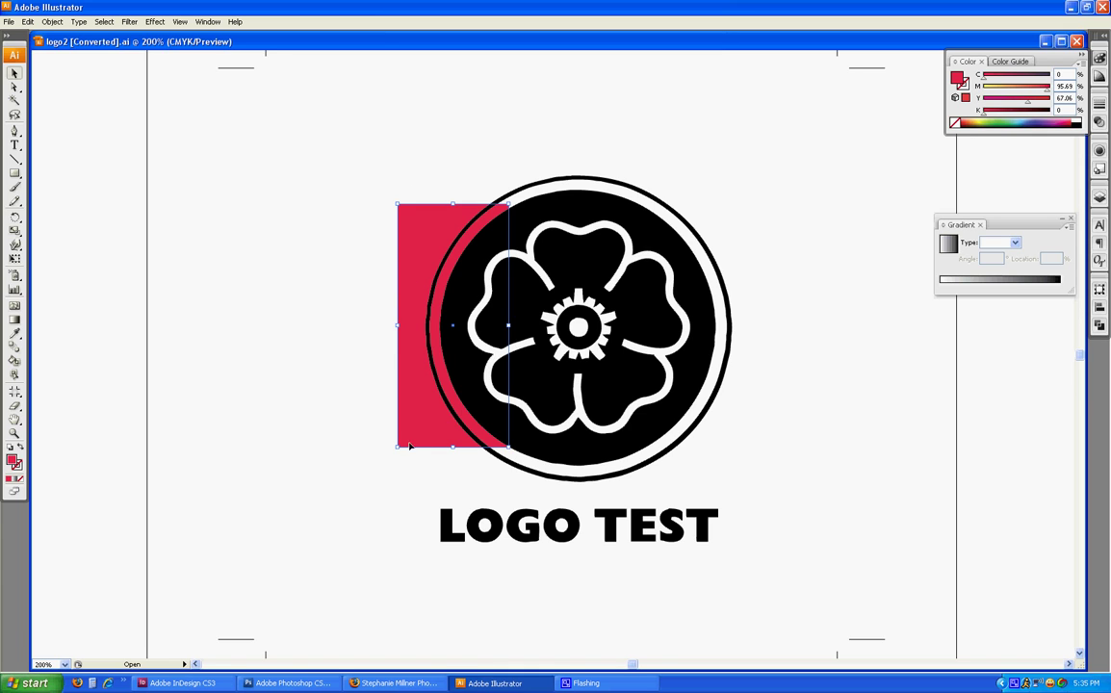
left_click(483, 348)
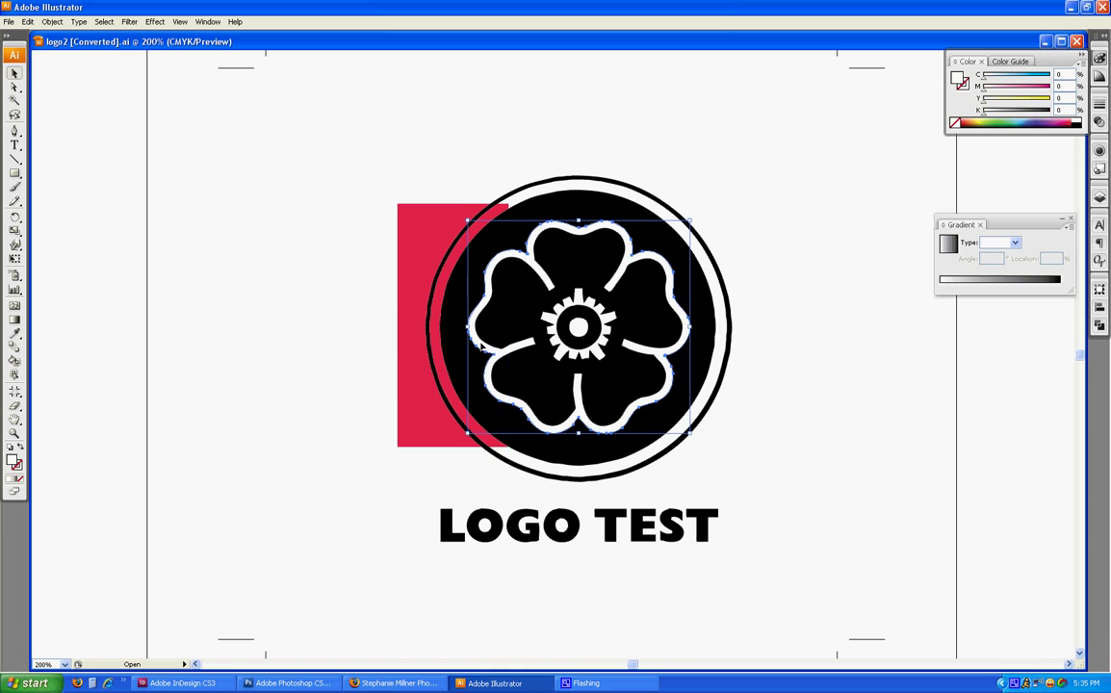
Add another shape to the flower selection and show the Pathfinder panel.
left_click(507, 335, "shift")
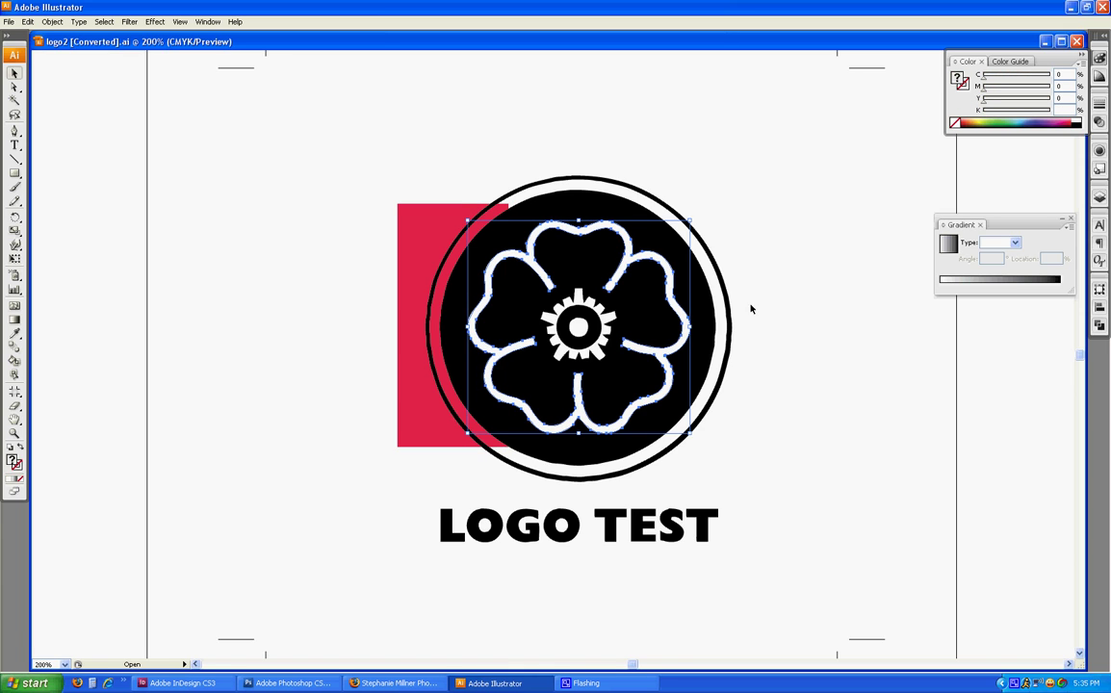
left_click(208, 21)
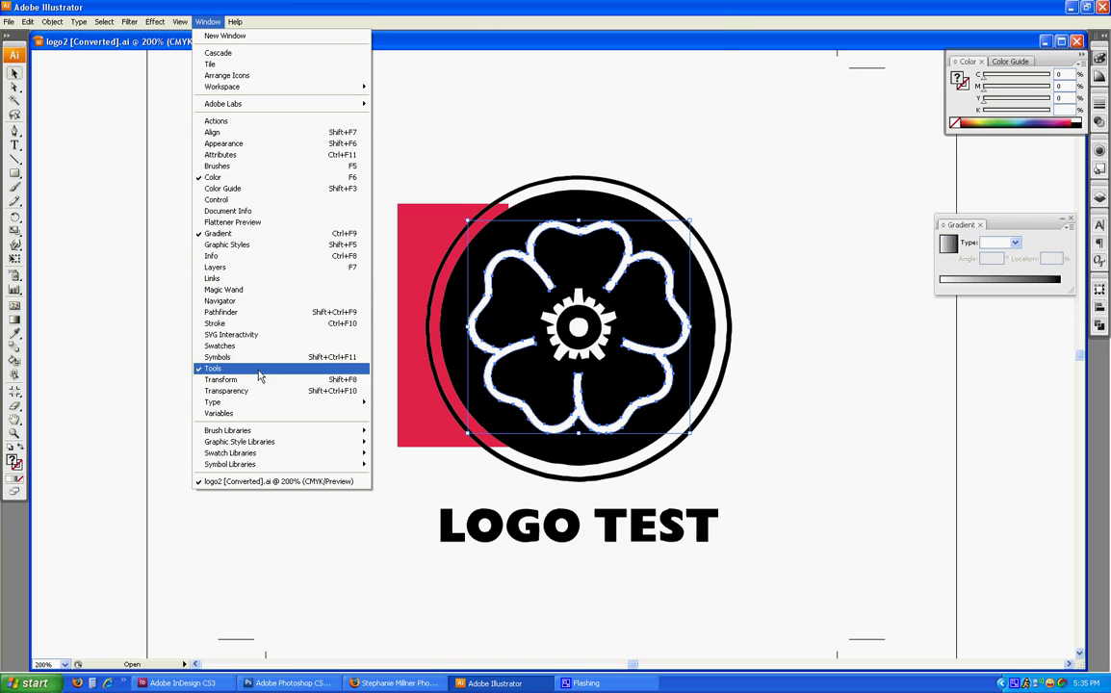
left_click(271, 312)
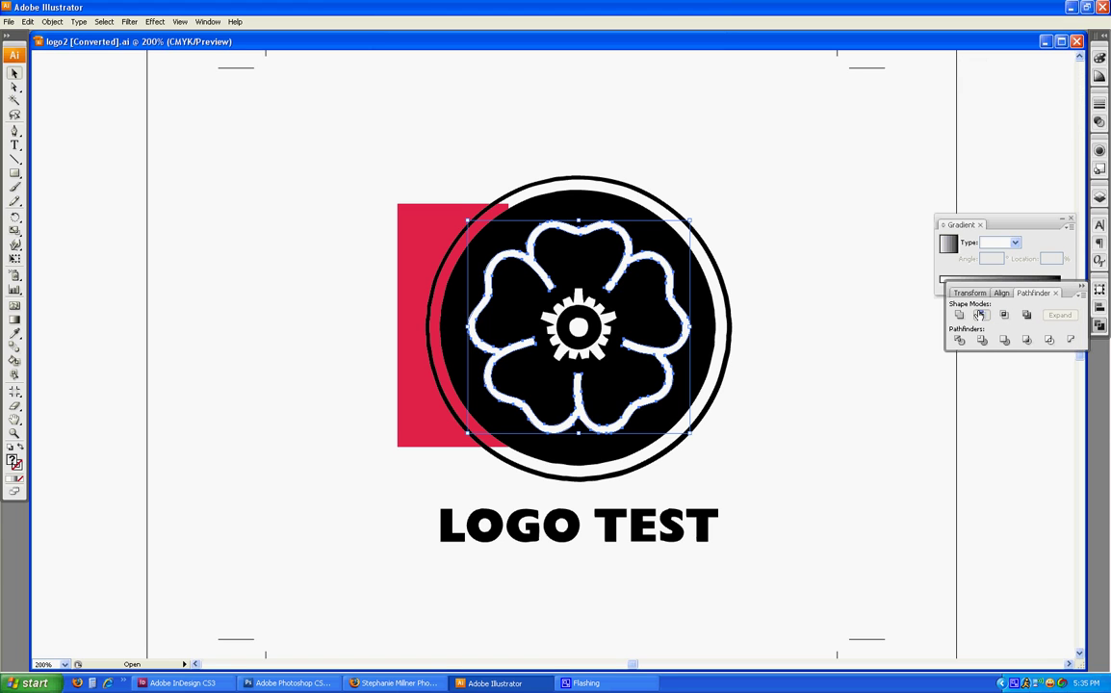
Try a Pathfinder shape mode on the inner gear and black disc, then undo it.
left_click(555, 325)
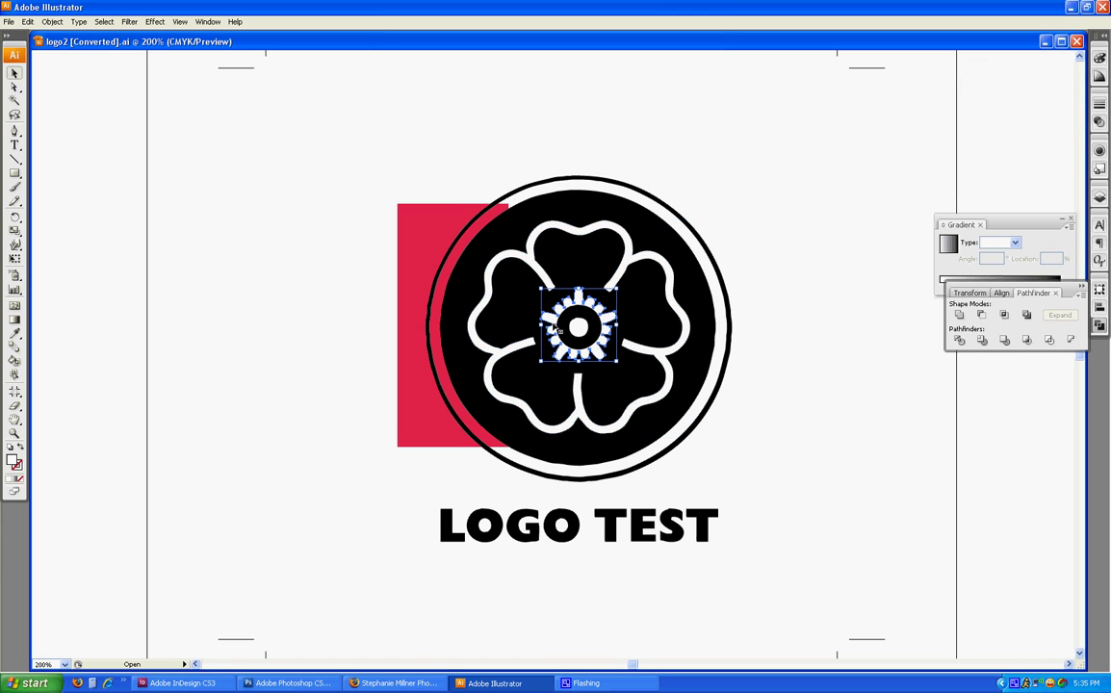
left_click(511, 306, "shift")
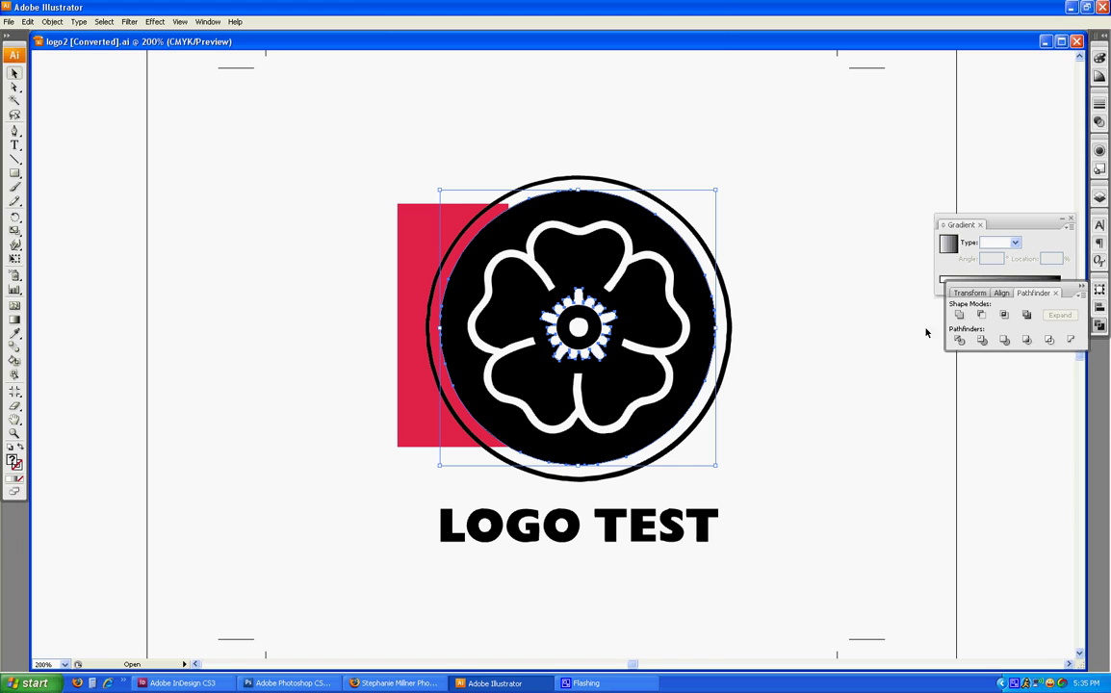
left_click(959, 314)
key("ctrl+z")
Inspect the paths in outline view, then reselect the flower outline and black circle.
left_click(529, 303, "shift")
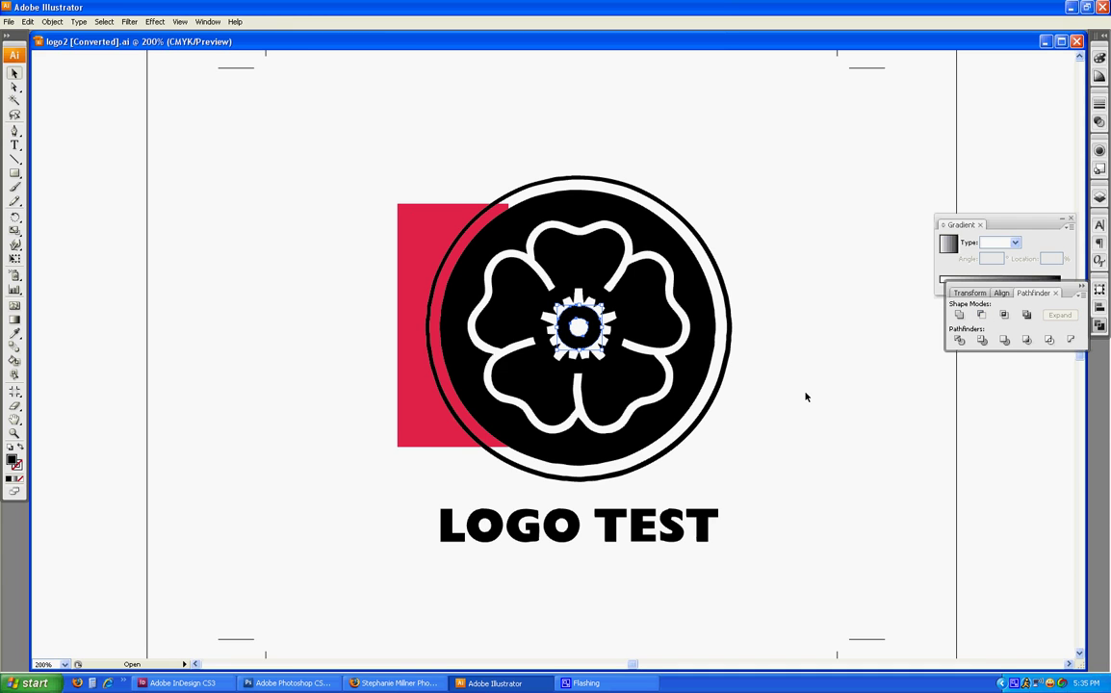
key("ctrl+y")
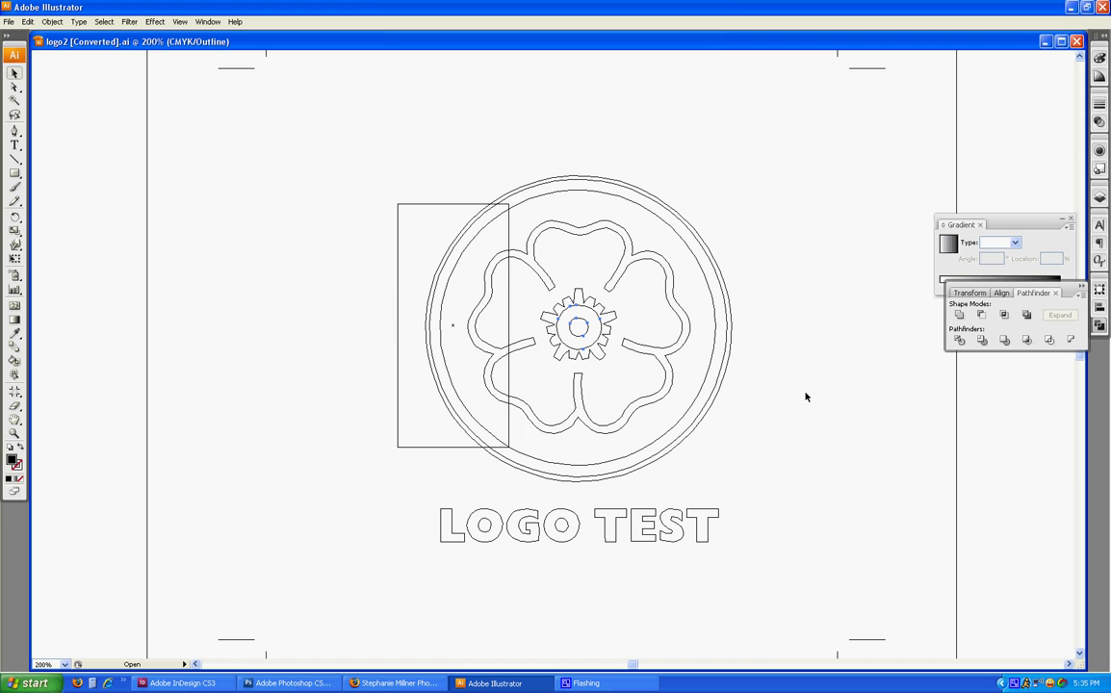
key("ctrl+y")
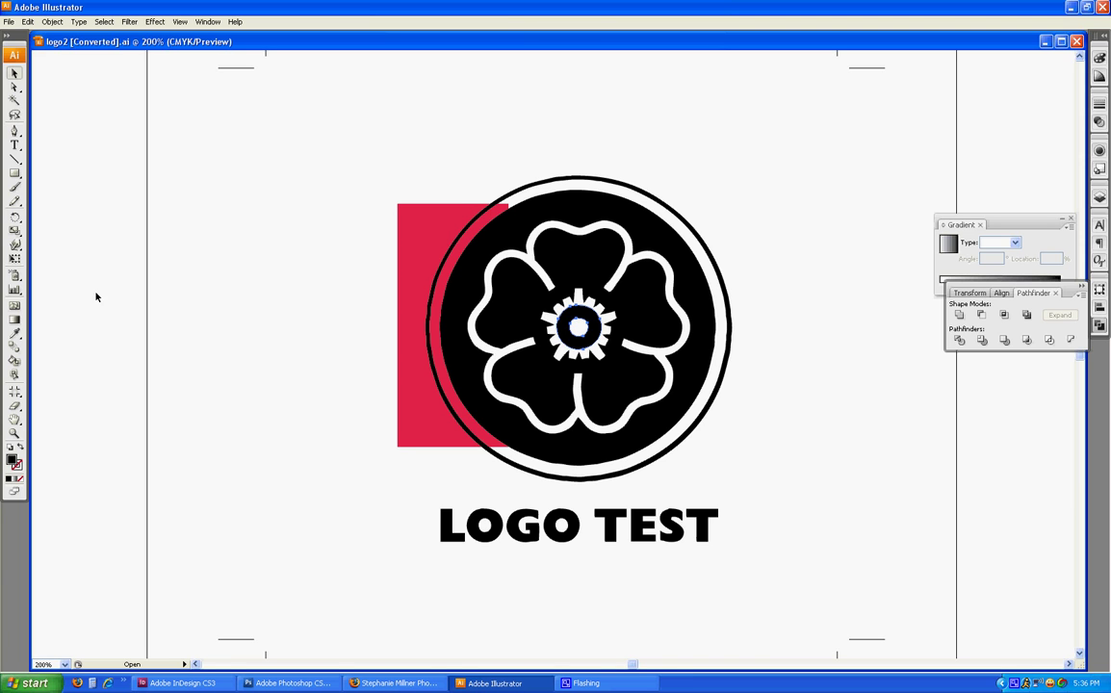
left_click(435, 229)
left_click(530, 270)
left_click(530, 270)
left_click(513, 237)
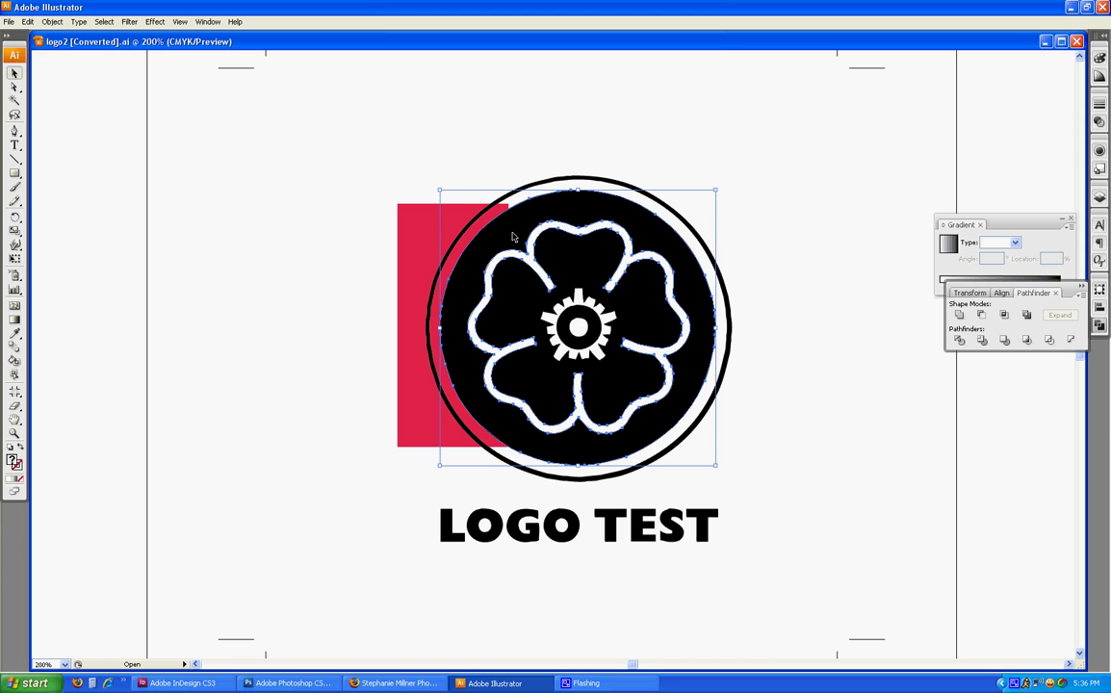
Subtract the flower outline from the black circle and stretch the red rectangle up and right.
left_click(981, 315)
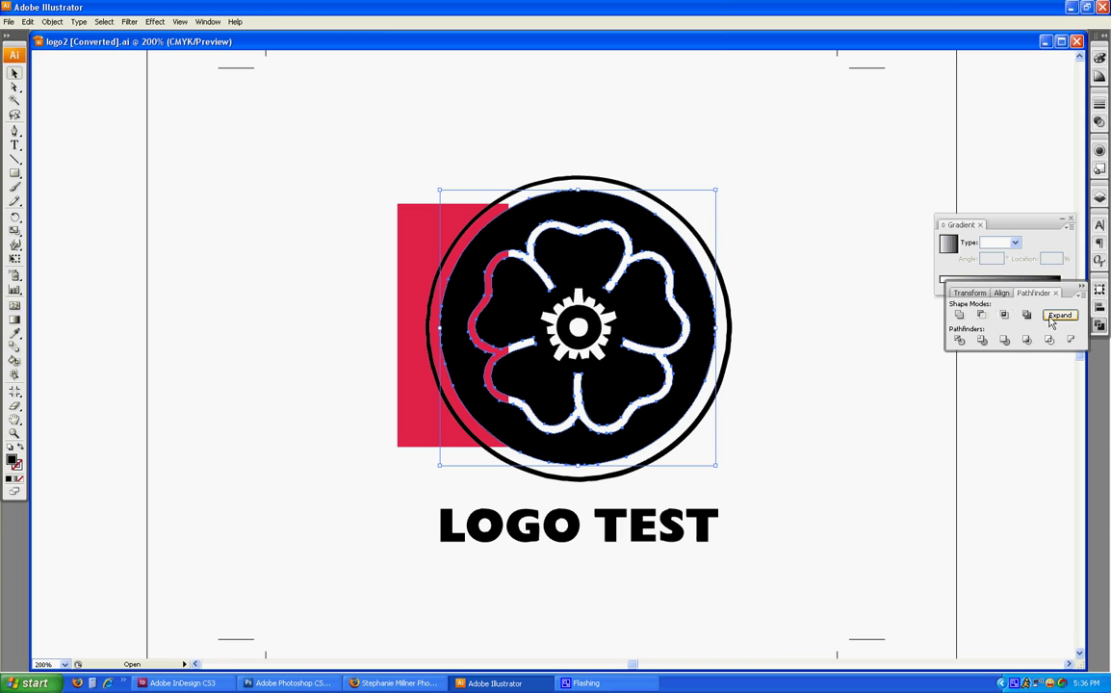
left_click(492, 216)
left_click_drag(510, 205, 816, 131)
Knock the centre gear out of the black circle group with Subtract.
left_click(579, 321)
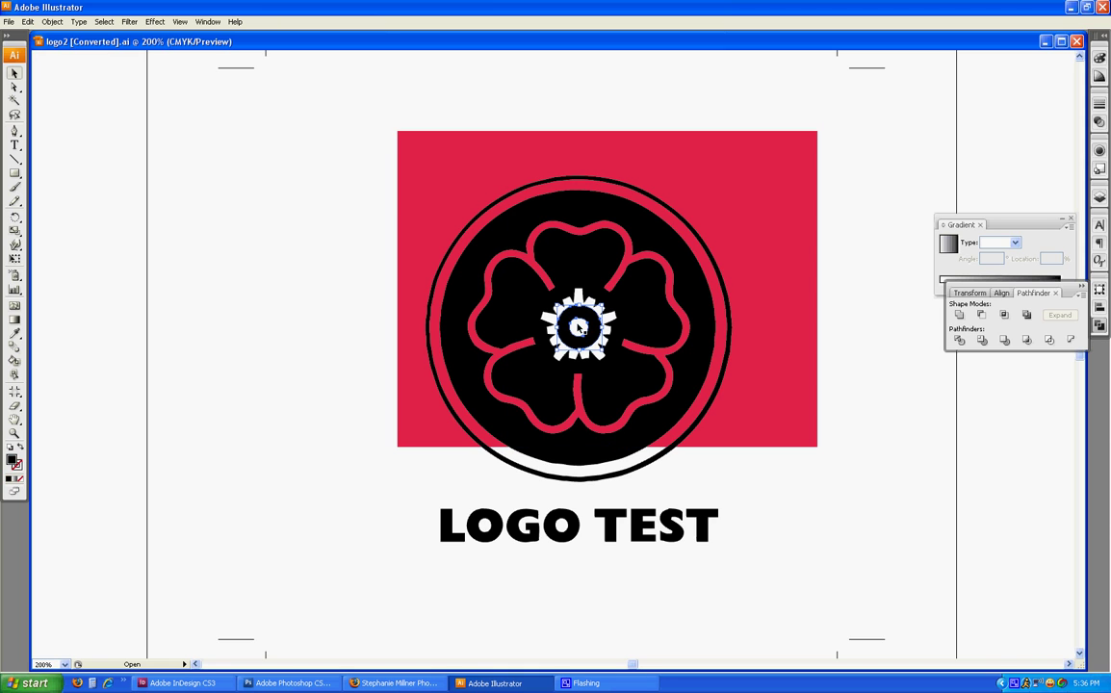
left_click(640, 377, "shift")
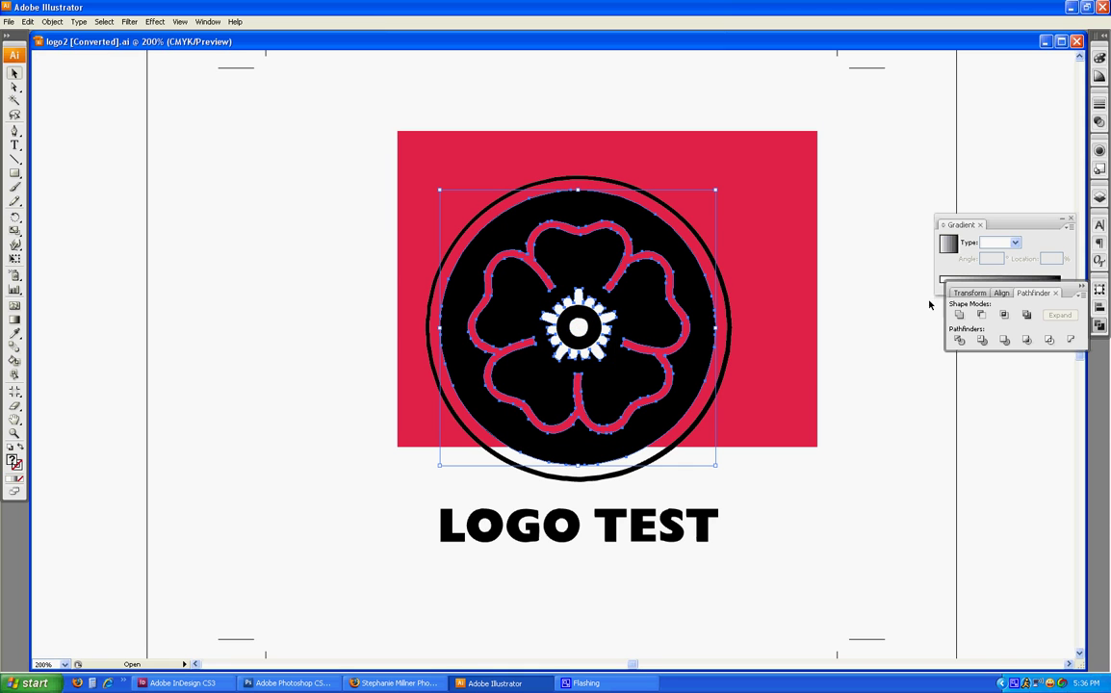
left_click(1026, 315)
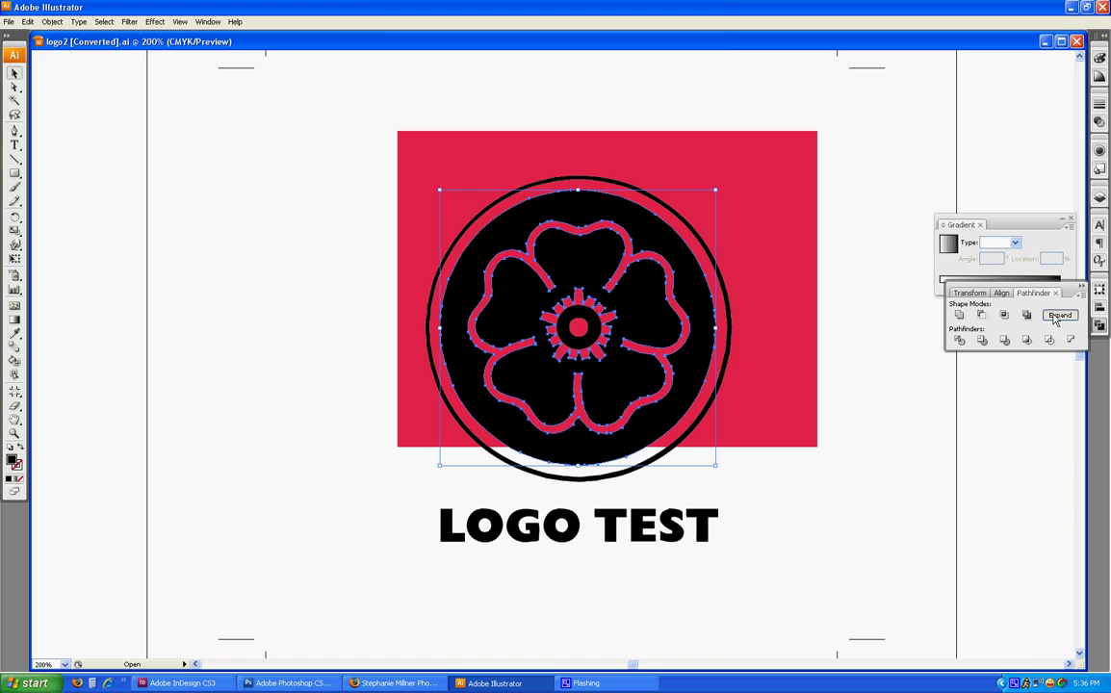
Extend the red background rectangle down below the LOGO TEST text.
left_click(744, 411)
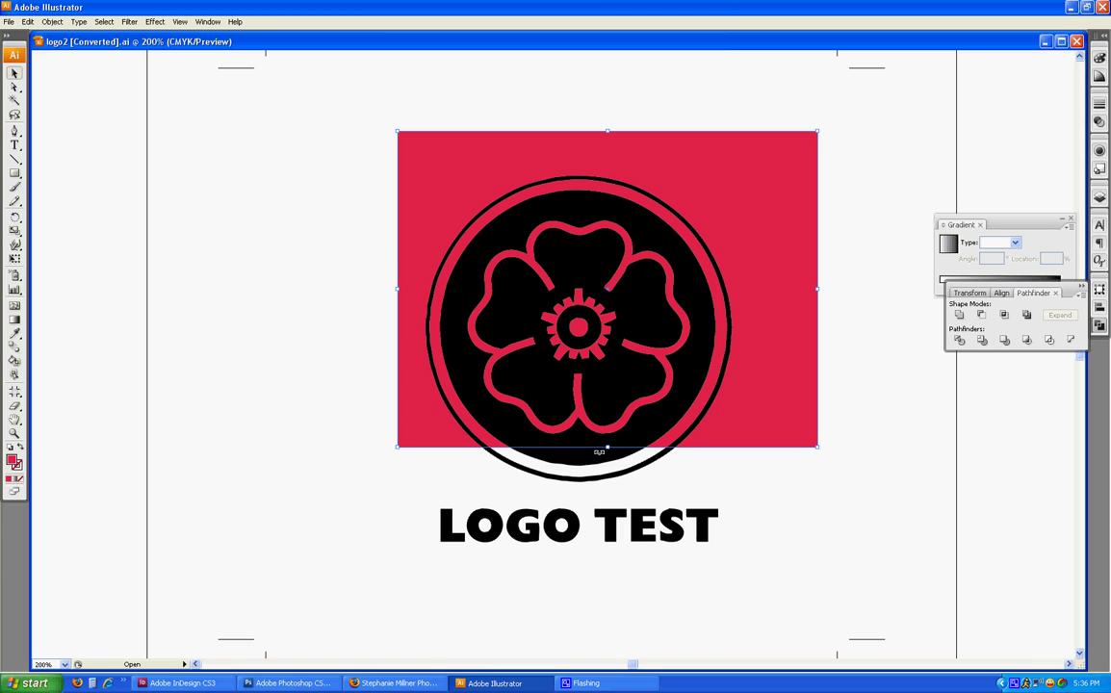
left_click_drag(606, 449, 592, 572)
left_click(595, 606)
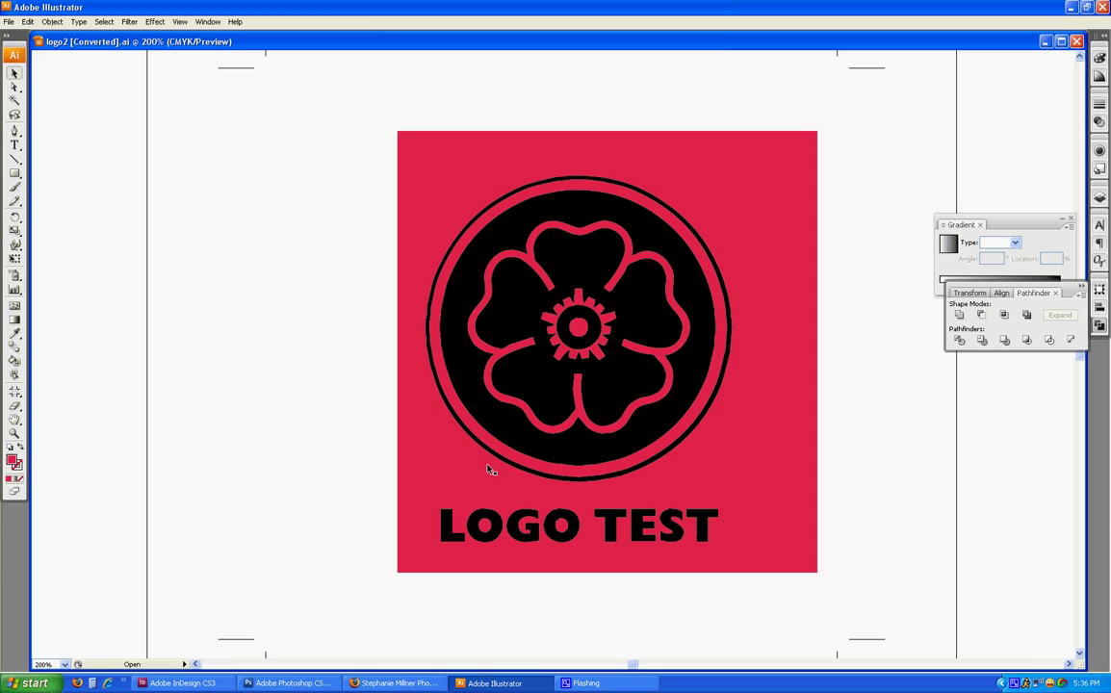
Save the logo as logo2-final.ai, accepting the default Illustrator Options.
left_click(8, 21)
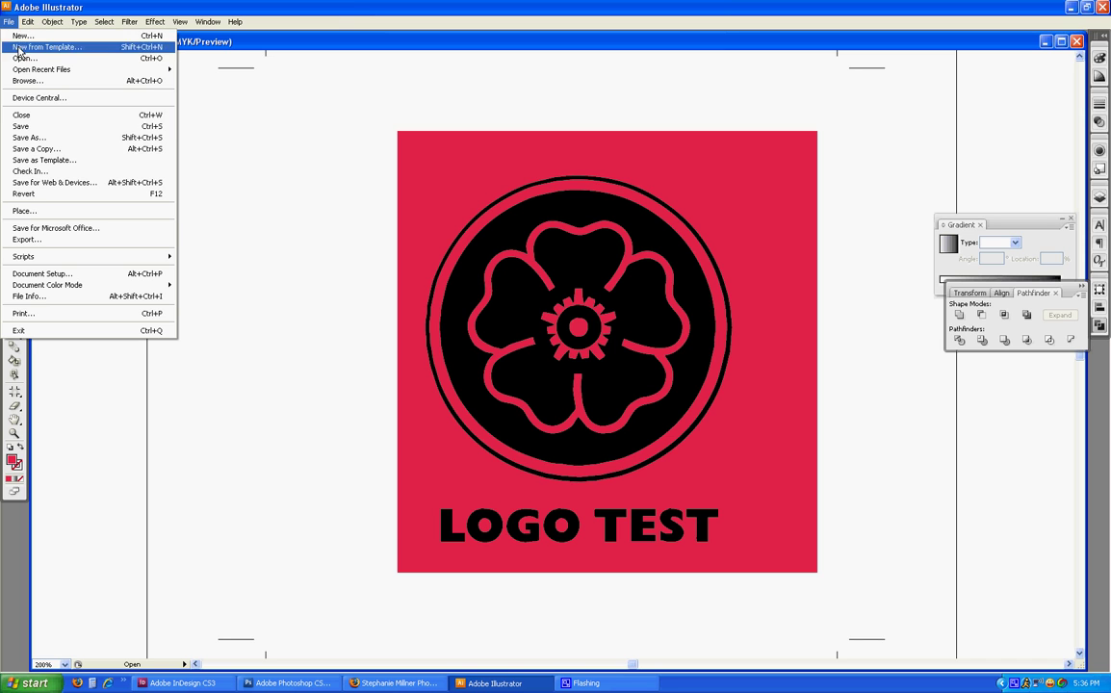
left_click(49, 140)
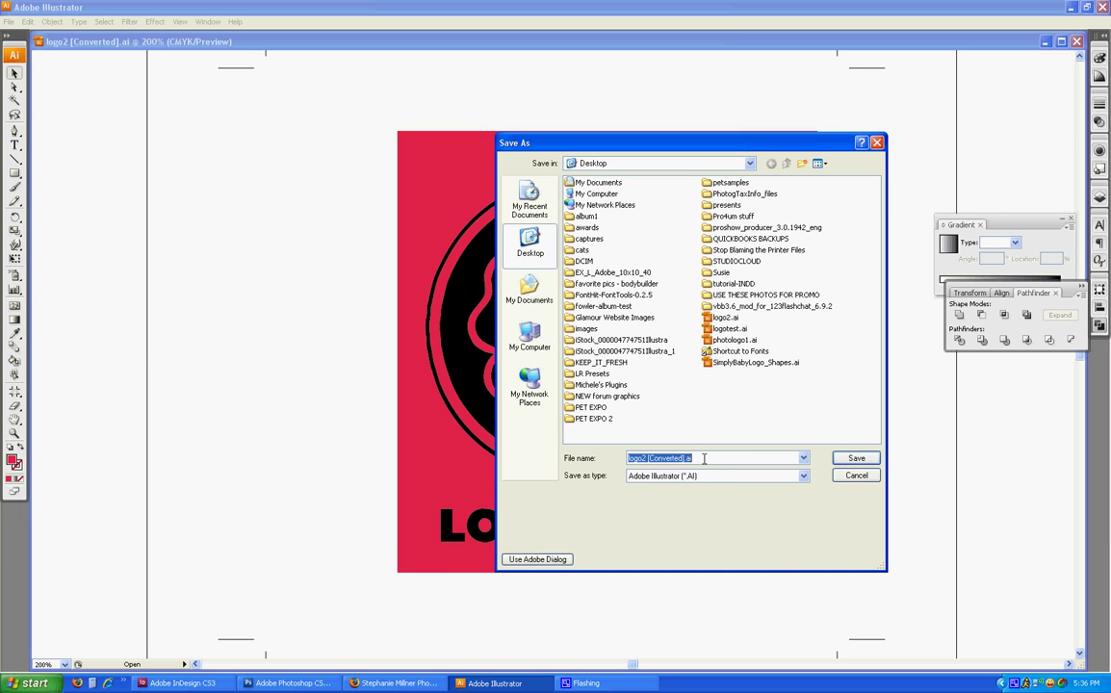
type("logo1")
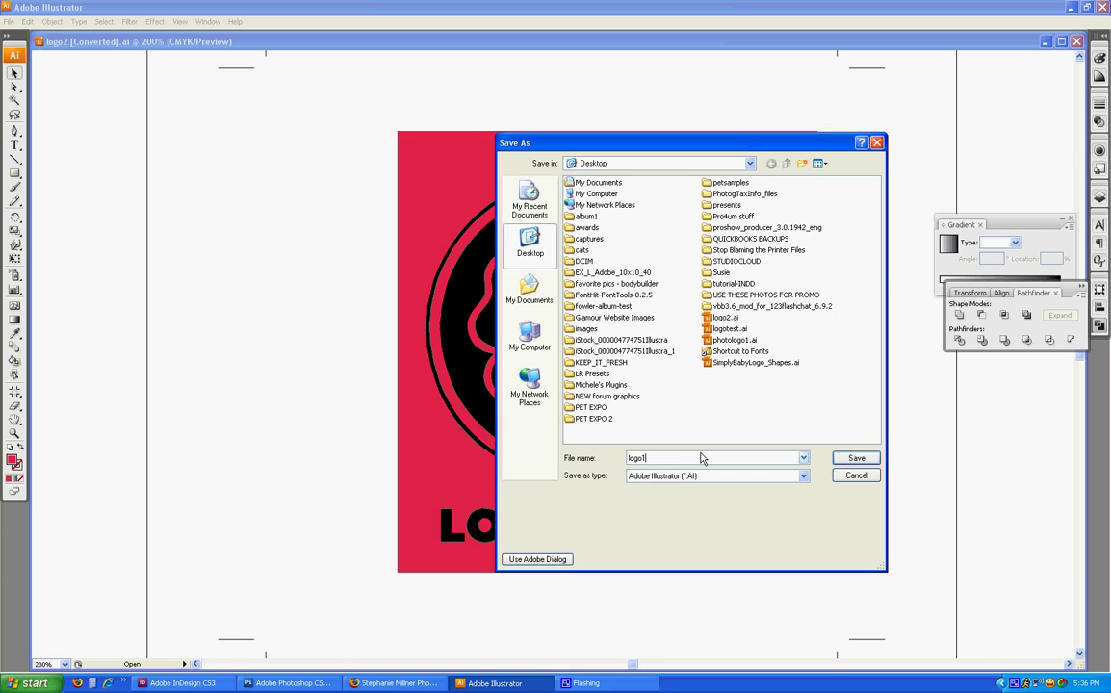
key("BackSpace")
type("2-l")
type("inal")
key("Return")
left_click(859, 460)
left_click(684, 199)
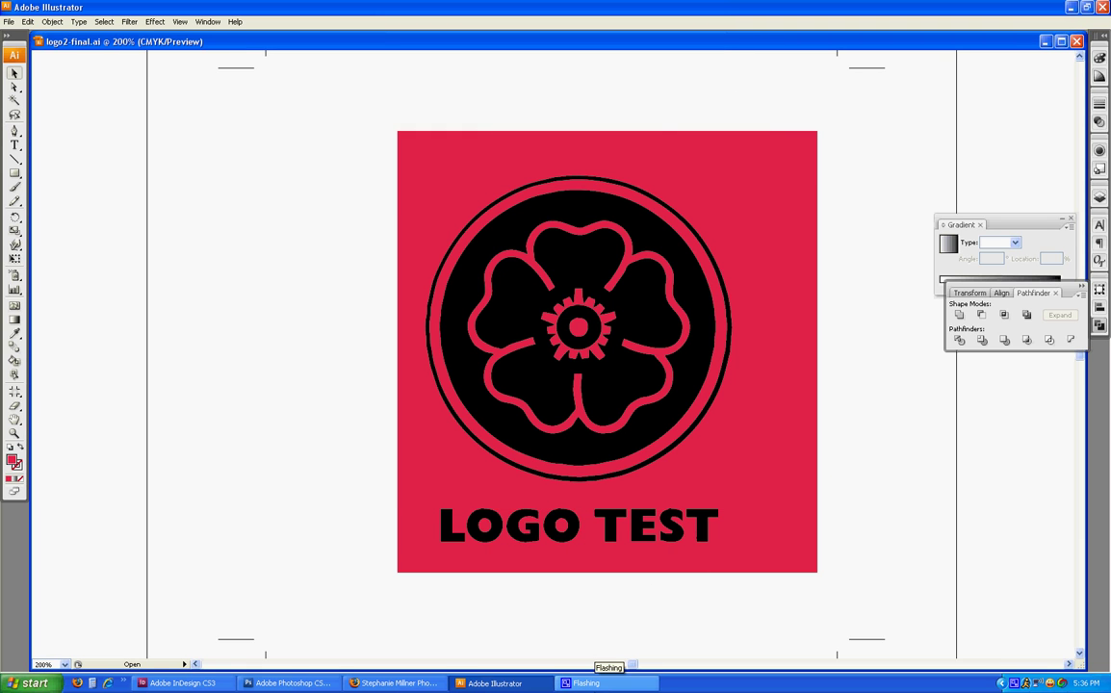
Bring the flashing window forward and switch between open programs.
left_click(594, 683)
key("alt+Tab")
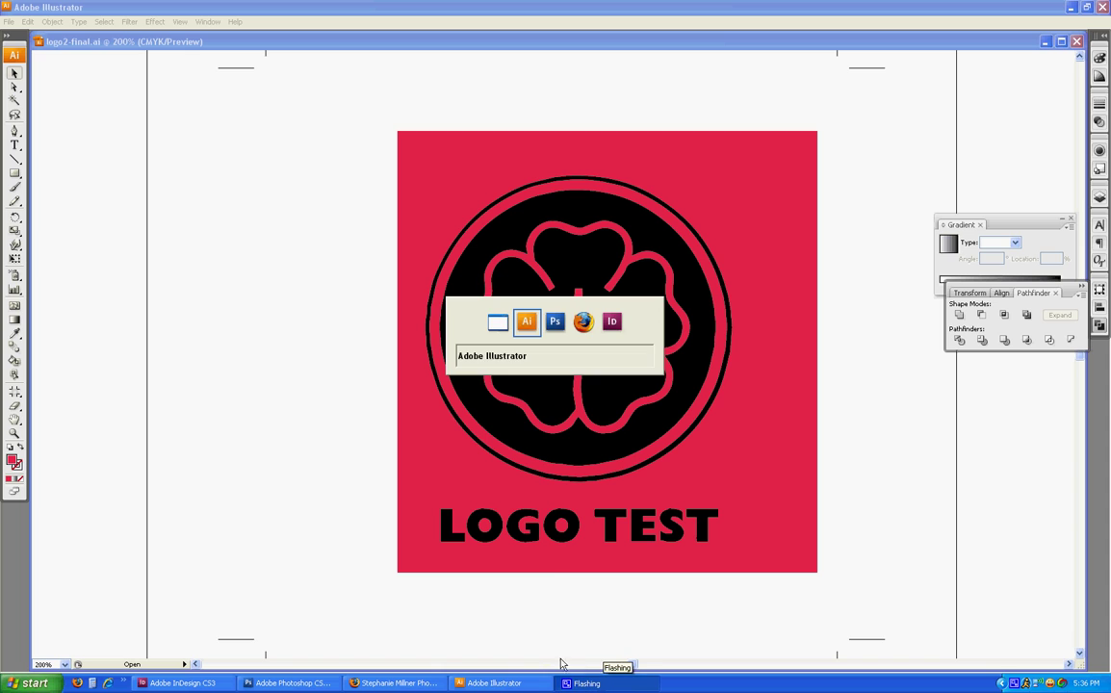
key("alt+shift+Tab")
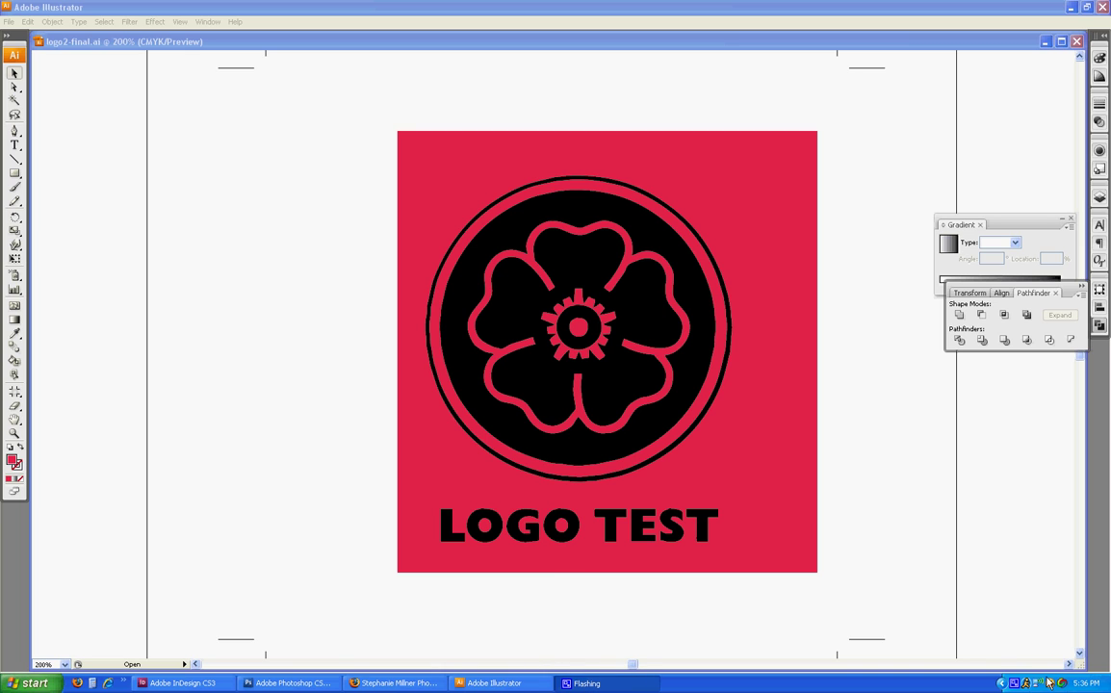